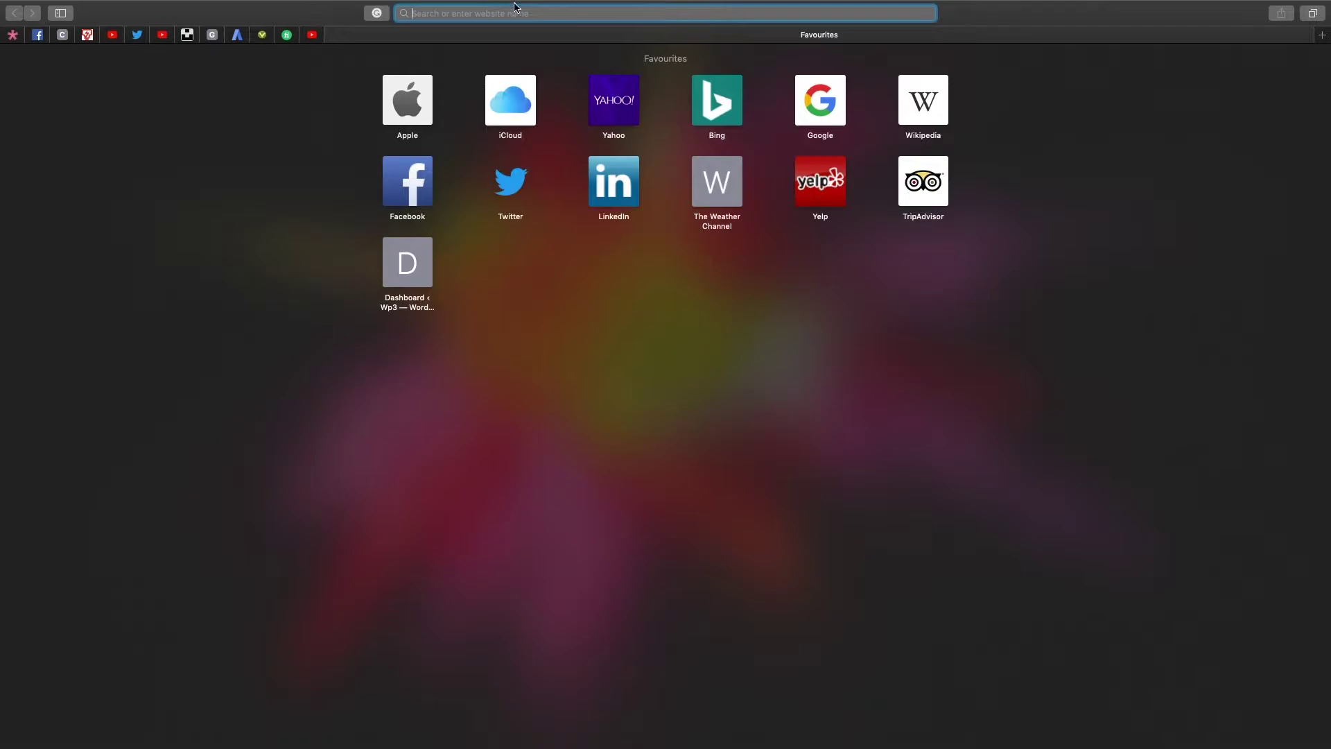
Load jombelajar.com.my in Safari and scroll down its homepage.
text(jombelajar.com.my)
key(Return)
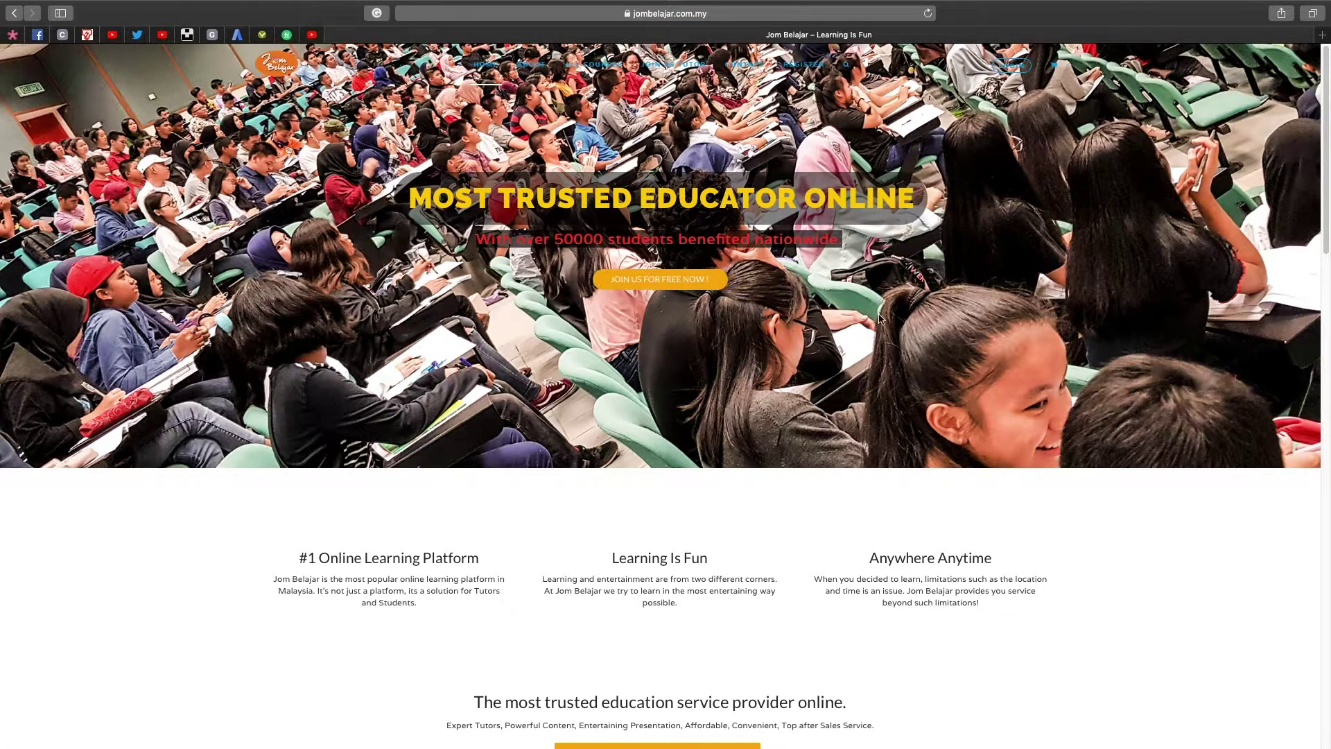
scroll(849, 250, down, 5)
scroll(849, 250, down, 5)
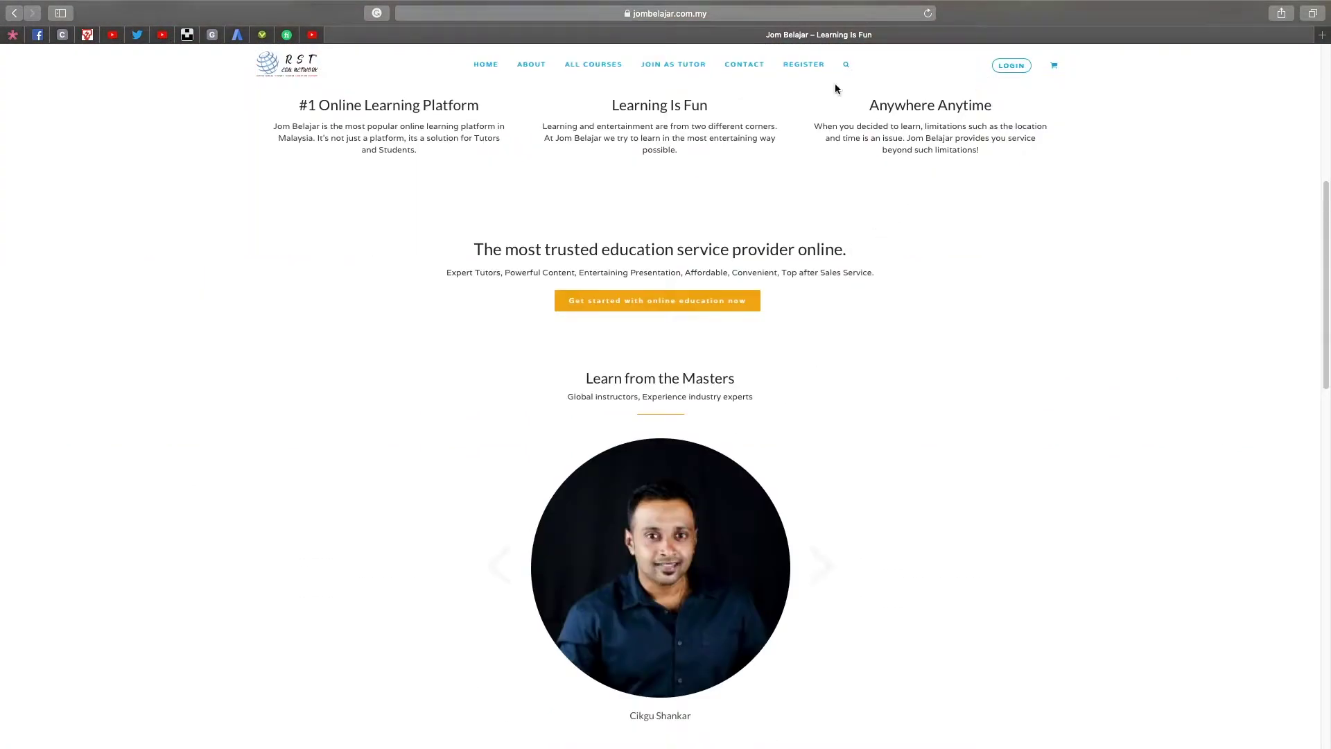
Log in to Jom Belajar with the saved student account from Safari's autofill.
click(1012, 65)
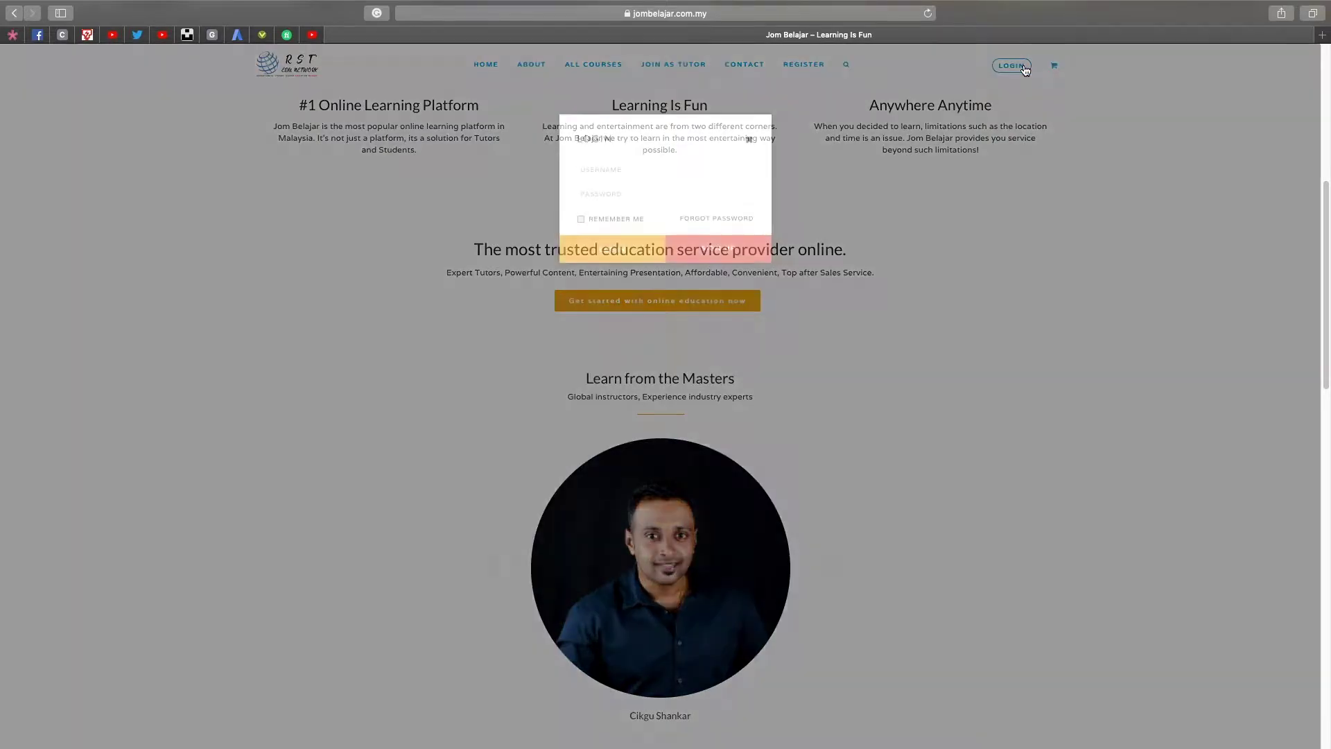
click(604, 166)
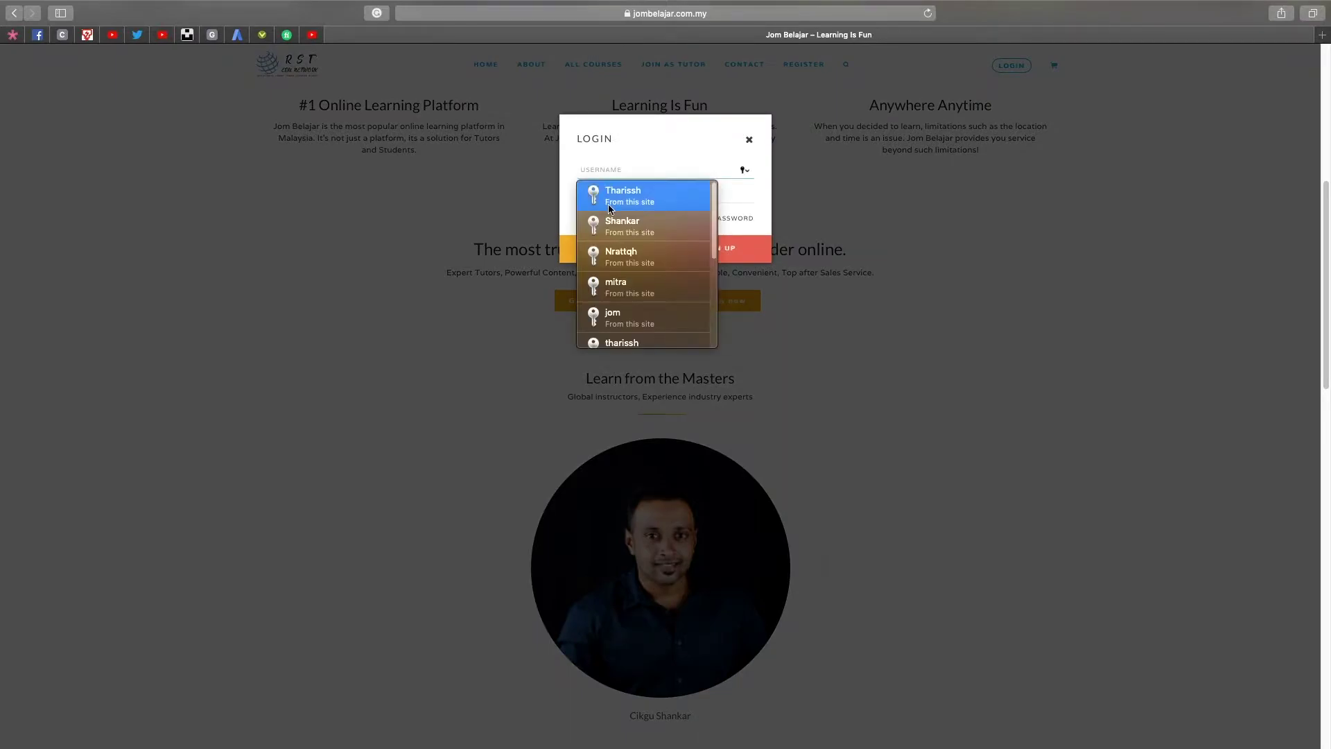
click(624, 190)
click(614, 251)
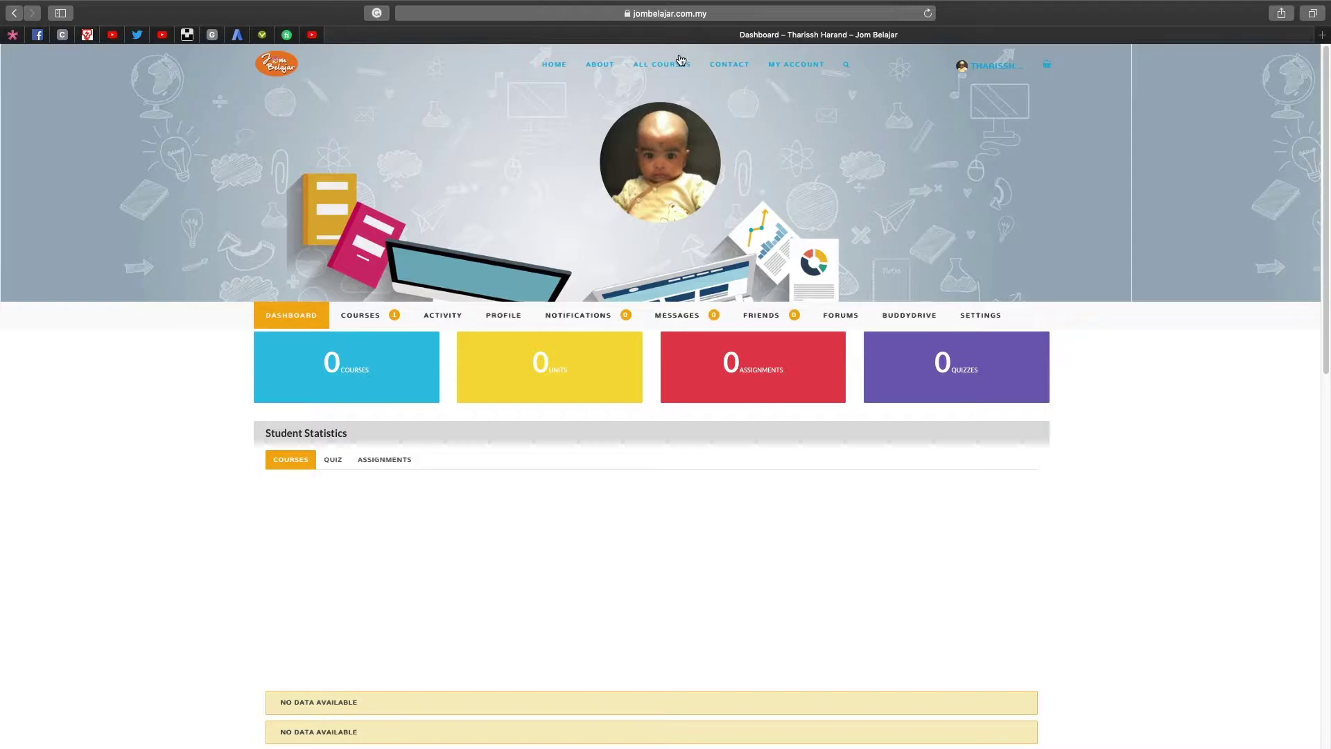
Browse ALL COURSES and open the Algebraic Expression / Ungkapan Algebra course.
click(667, 65)
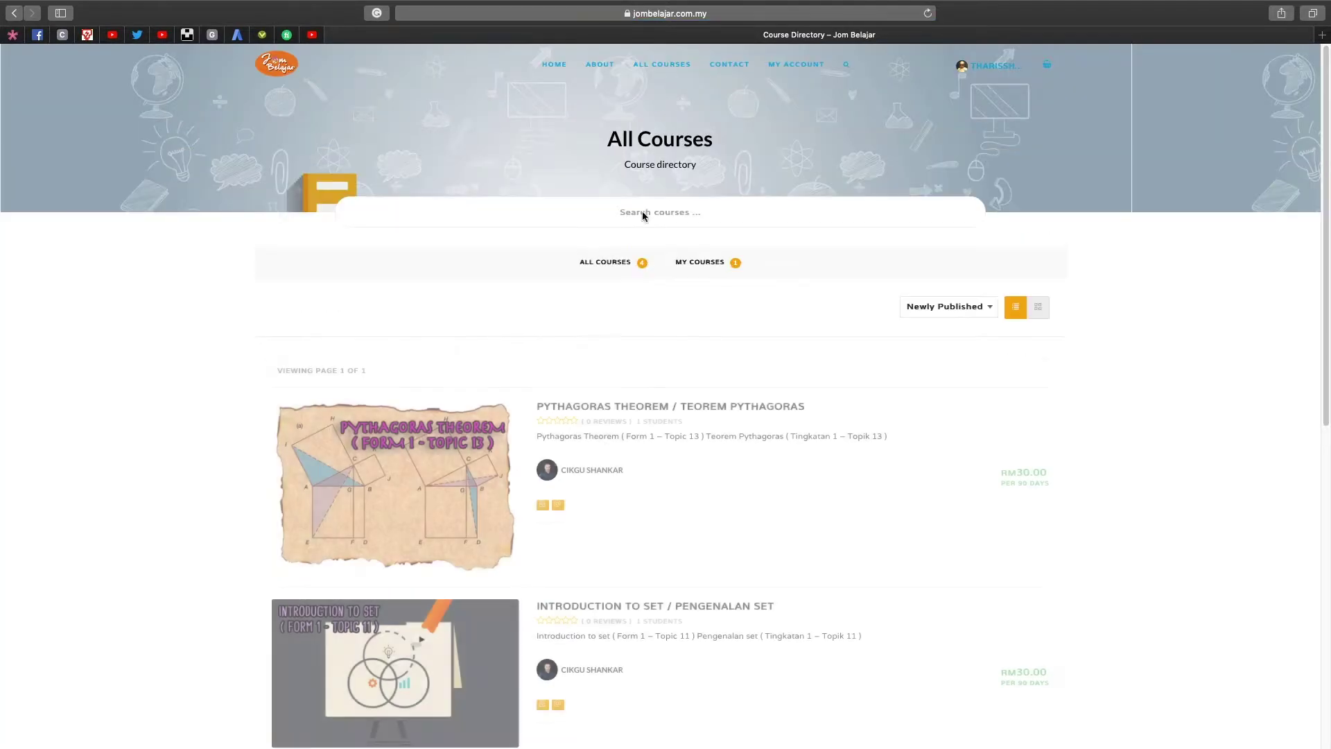
scroll(646, 339, down, 8)
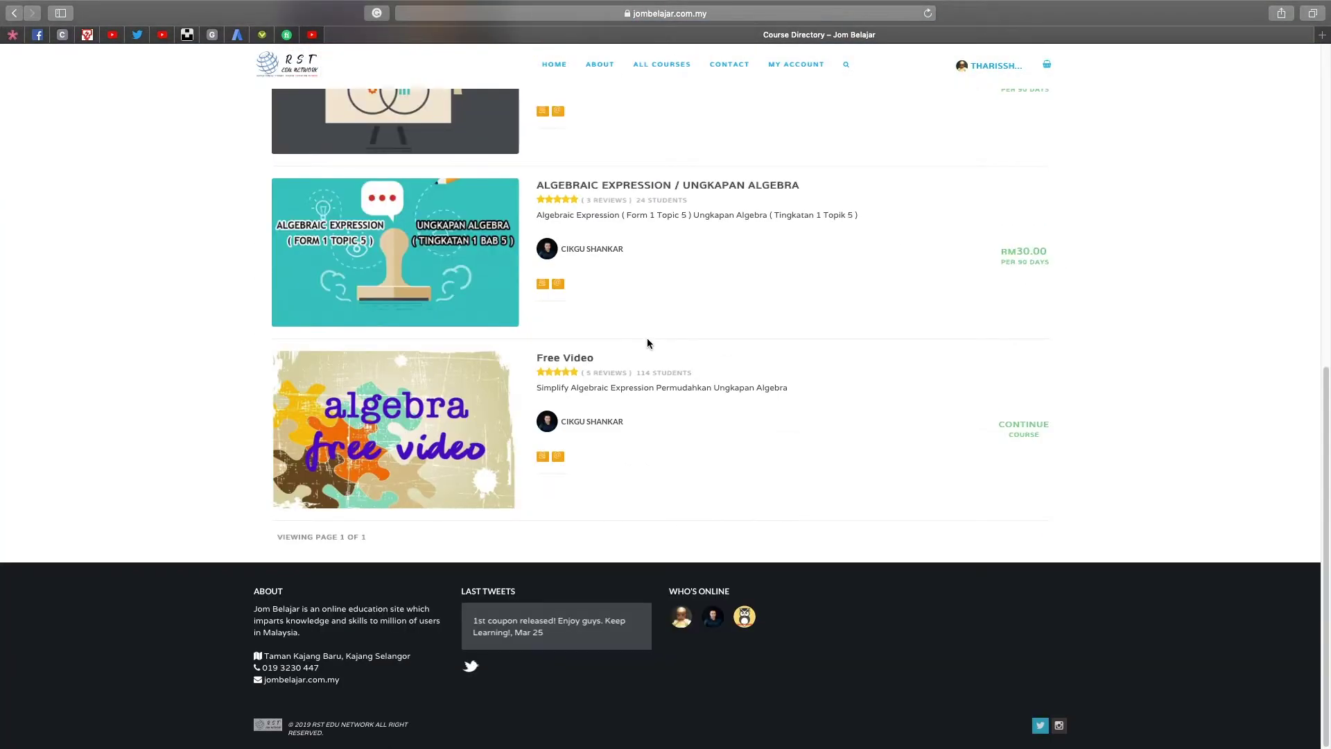
scroll(647, 338, up, 10)
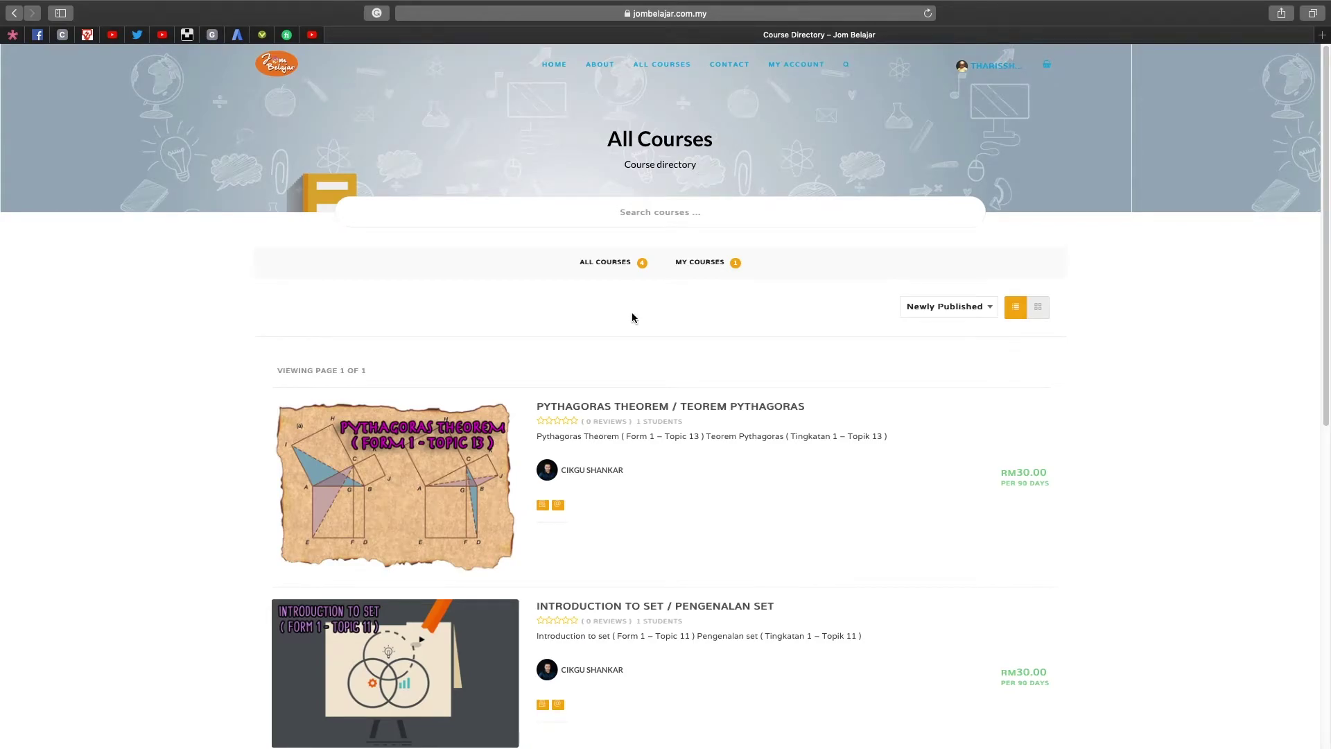
scroll(631, 319, down, 4)
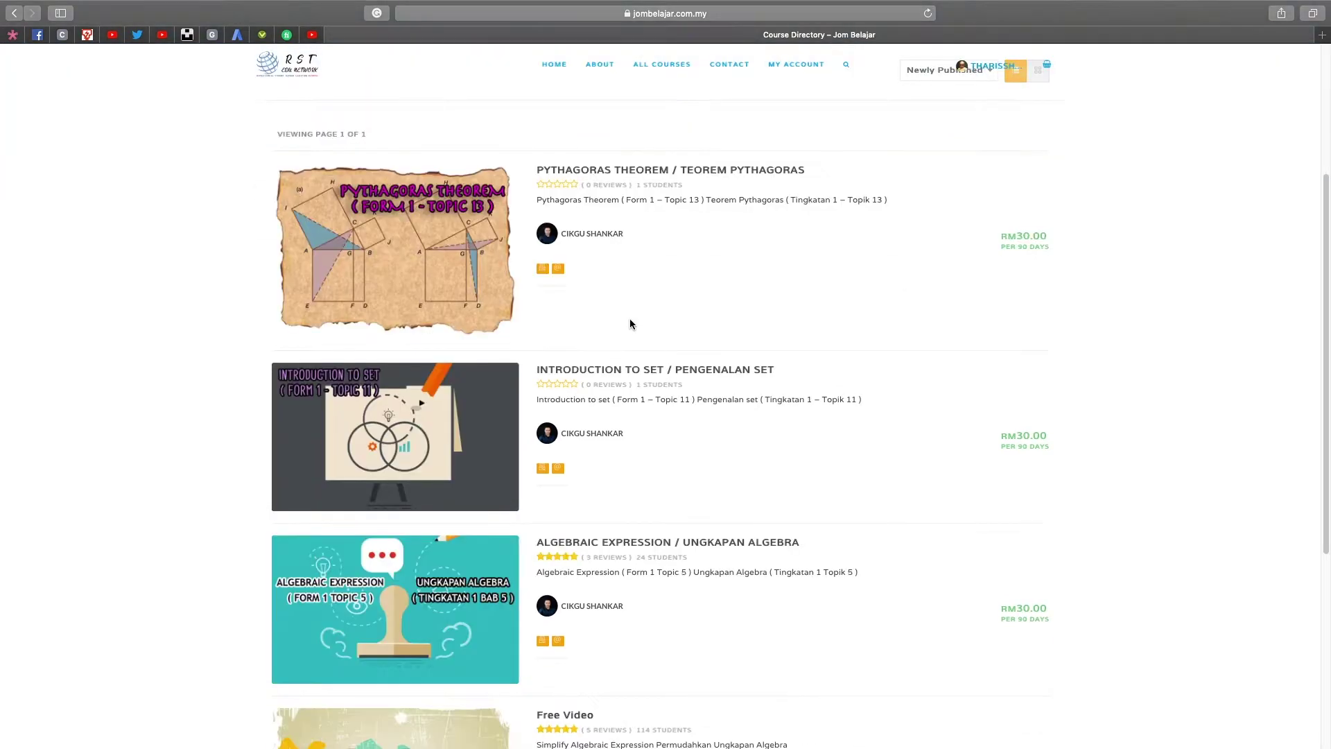
scroll(763, 299, down, 3)
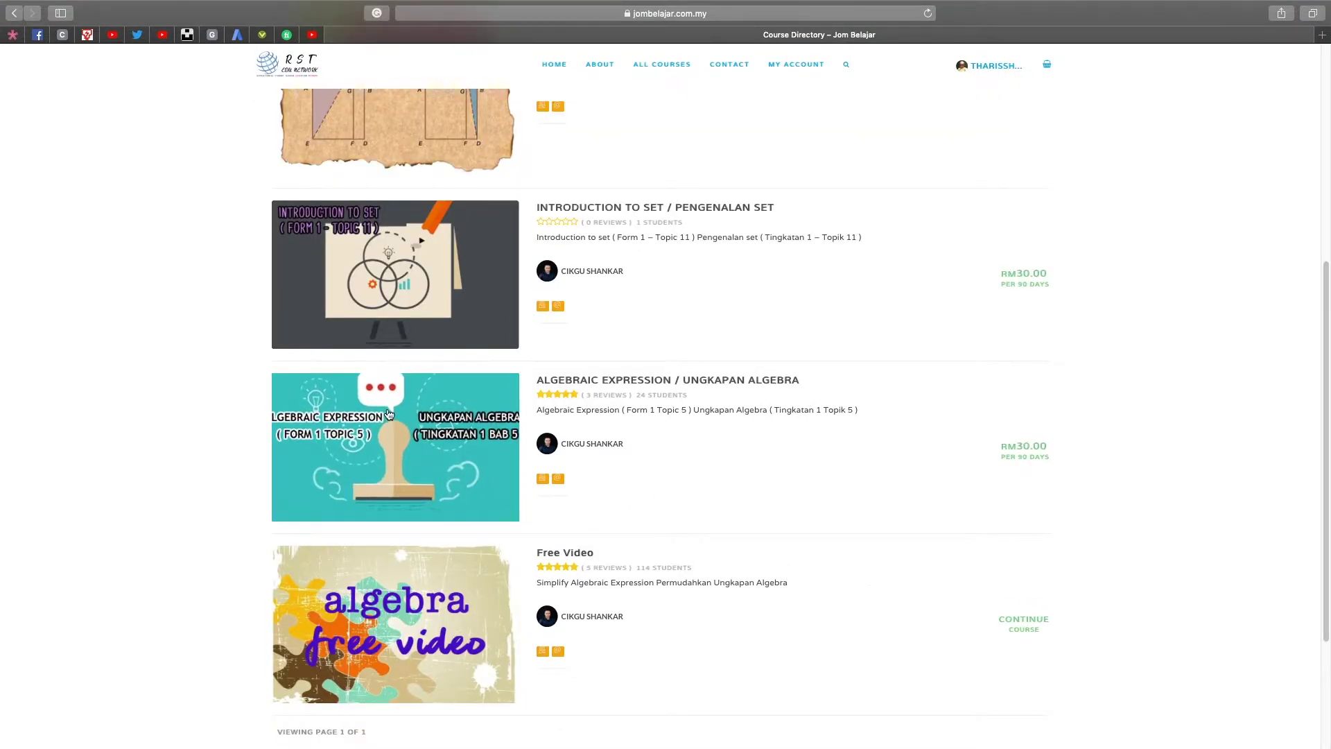
click(622, 387)
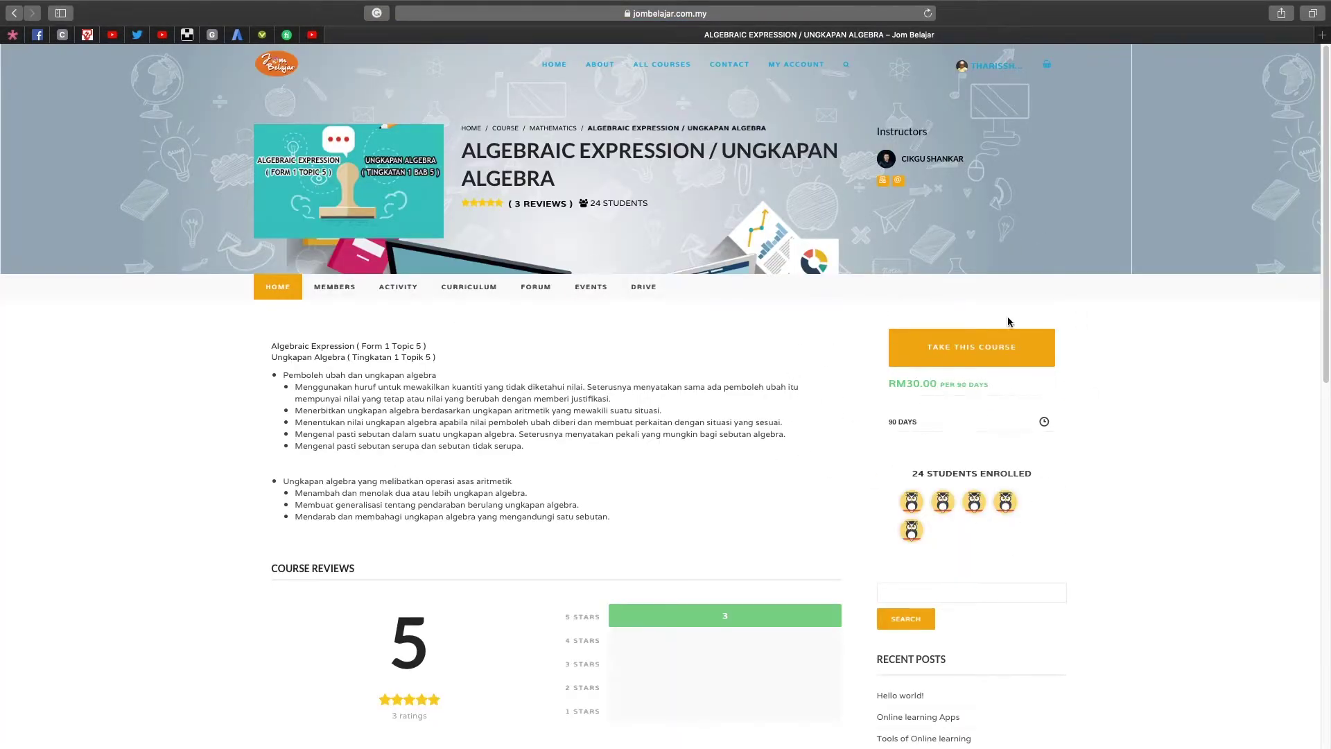
Add the RM30.00 Algebraic Expression course to the cart and go to checkout.
click(980, 356)
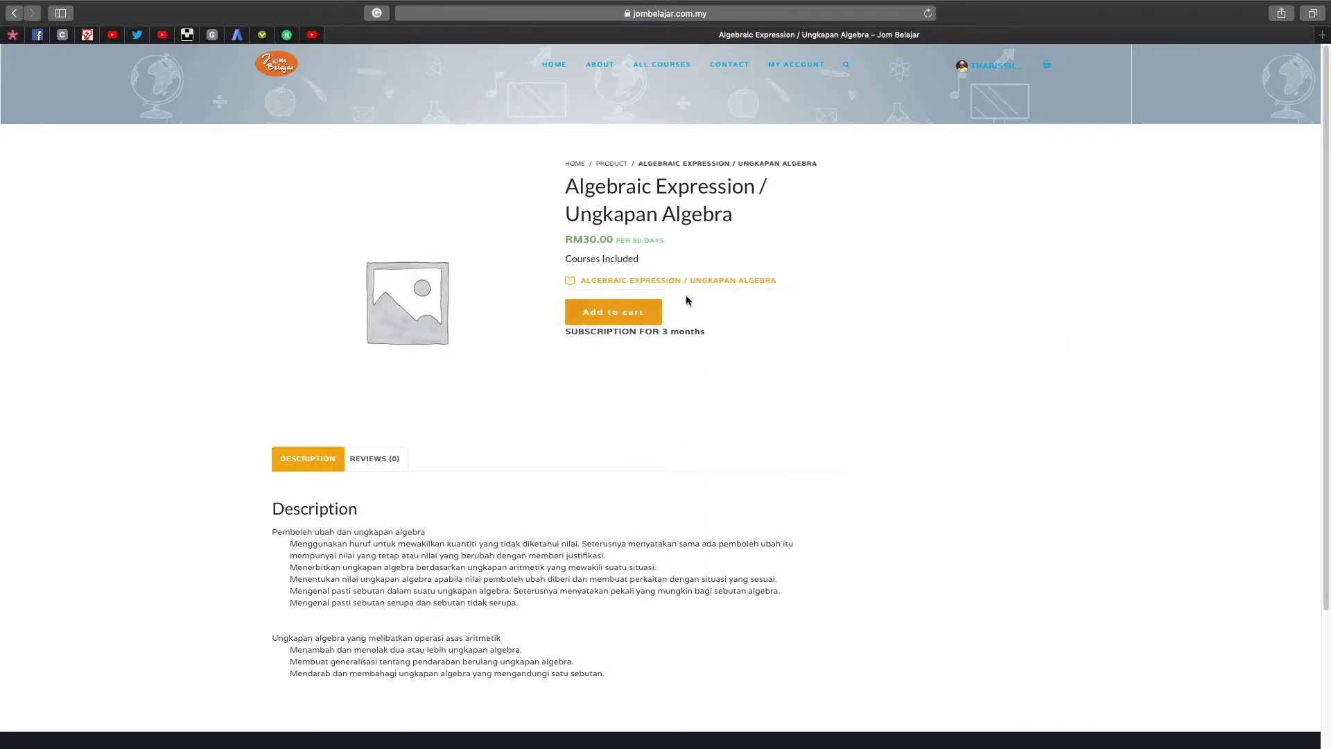
click(637, 313)
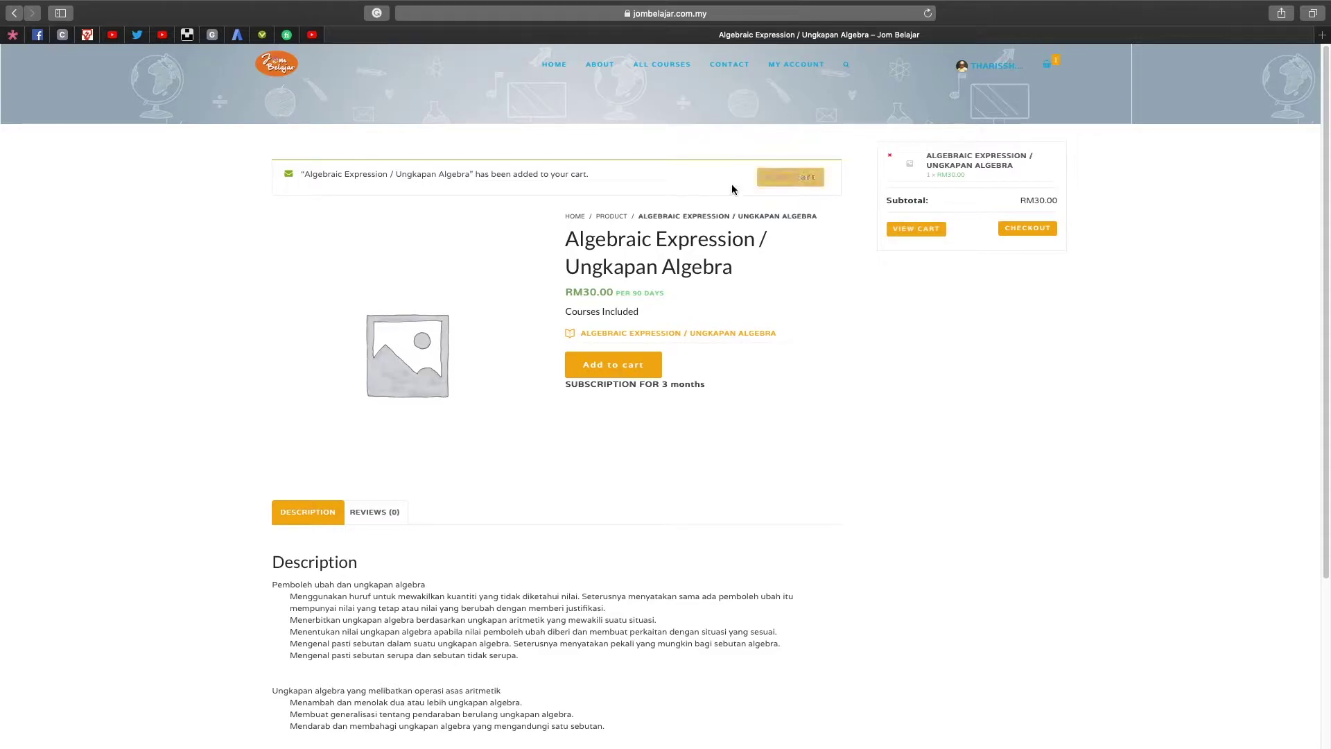
click(1026, 230)
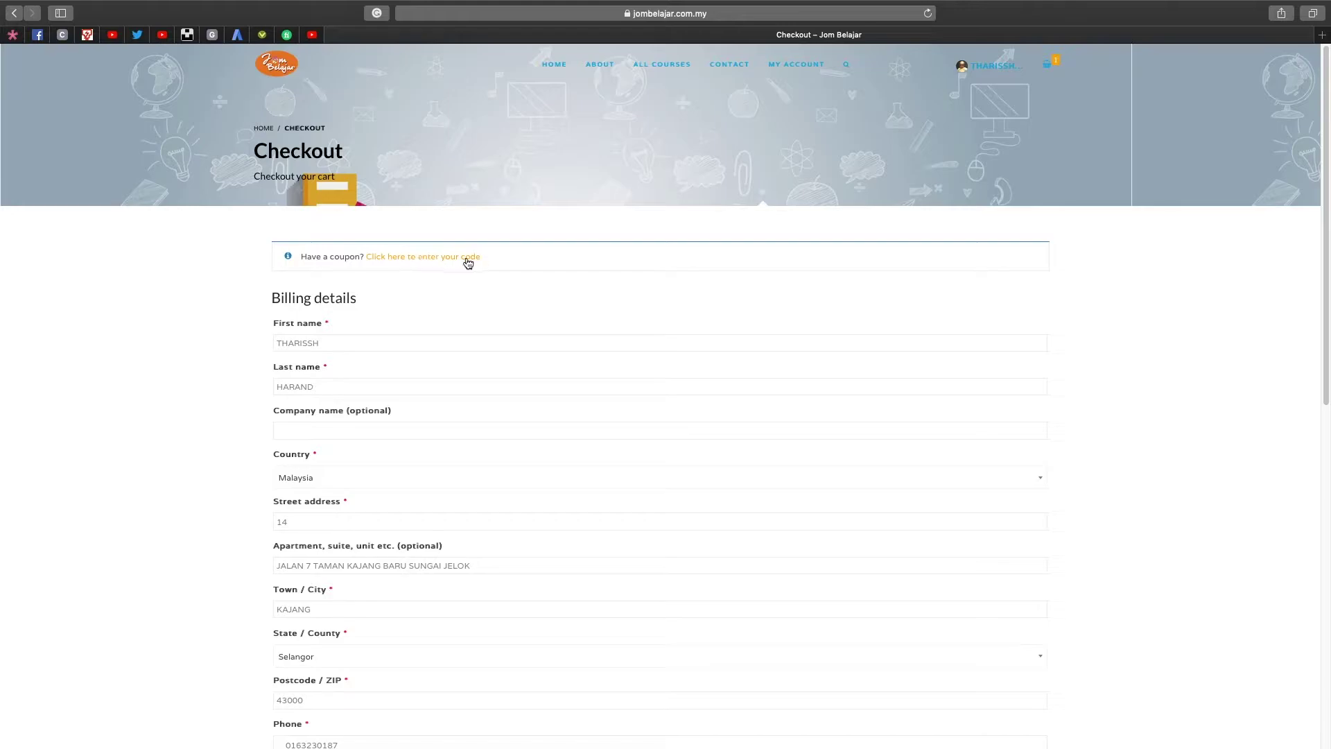
Enter the discount coupon code at checkout and apply it.
click(468, 258)
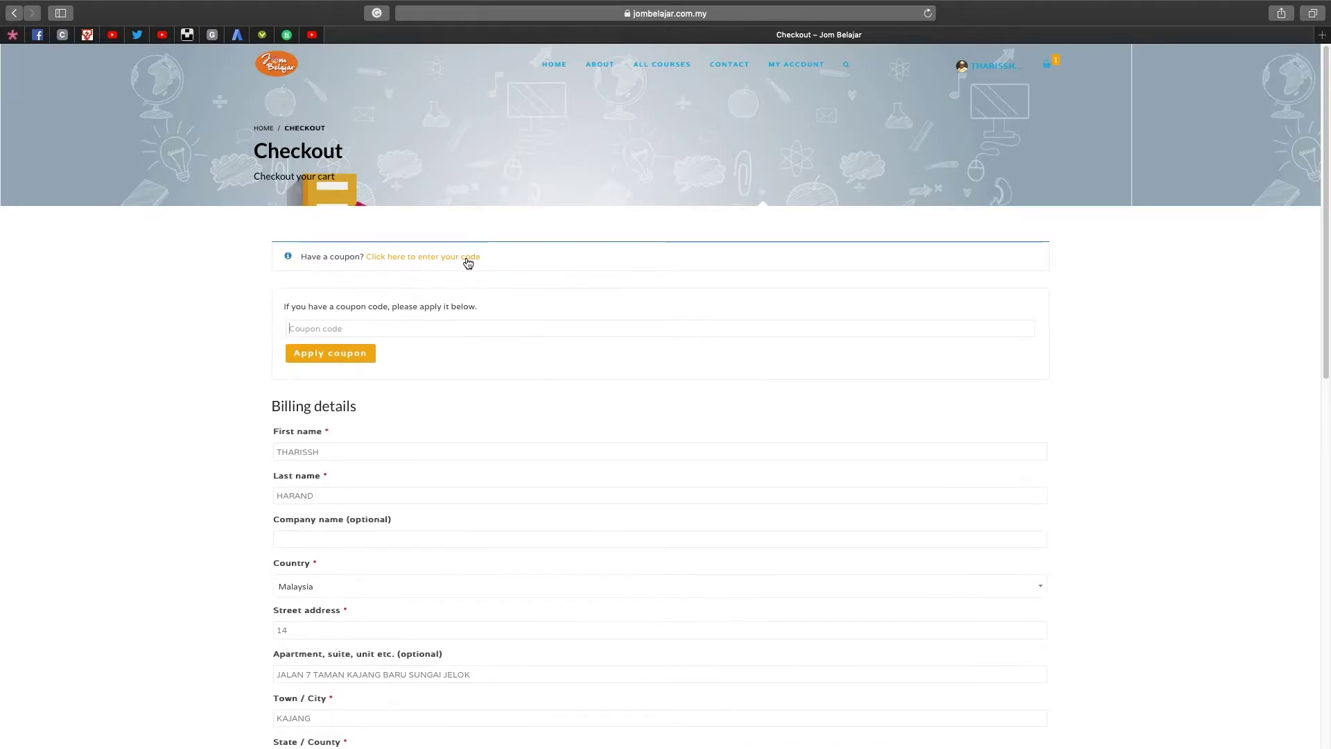
click(369, 328)
click(361, 355)
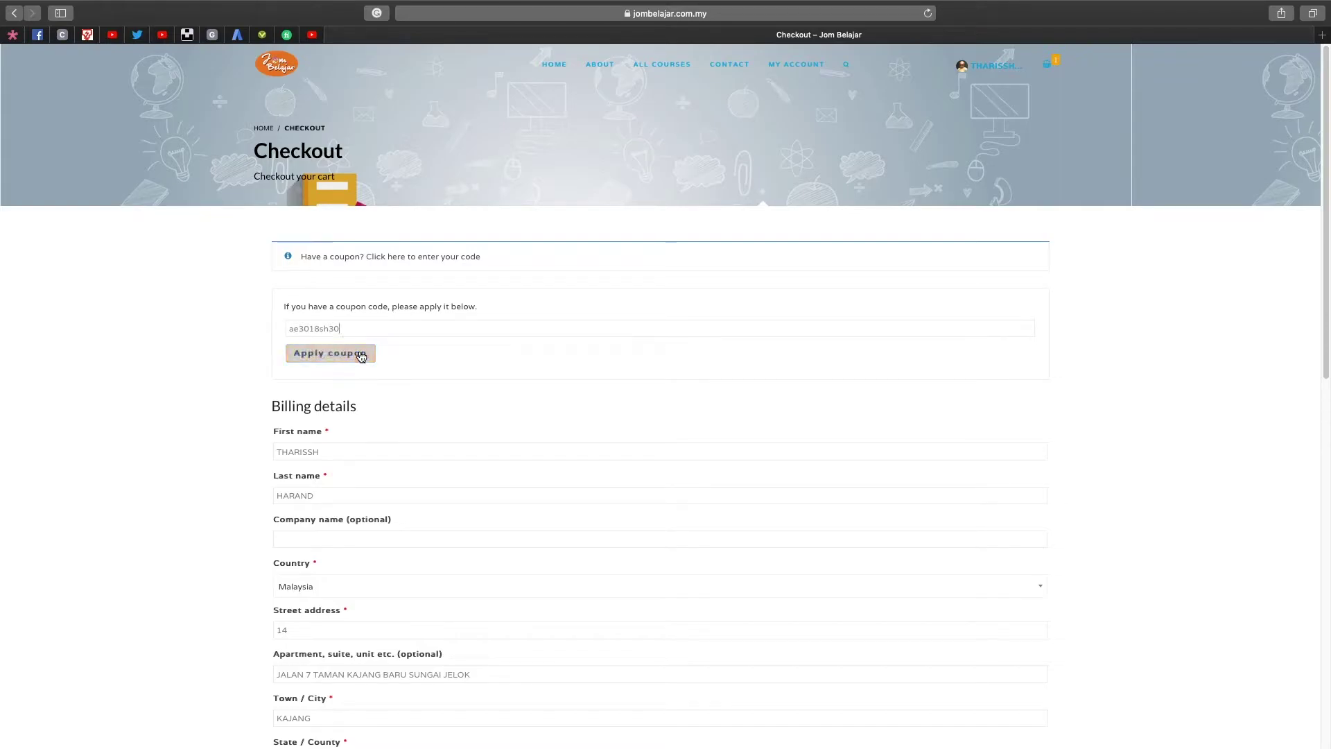
click(360, 355)
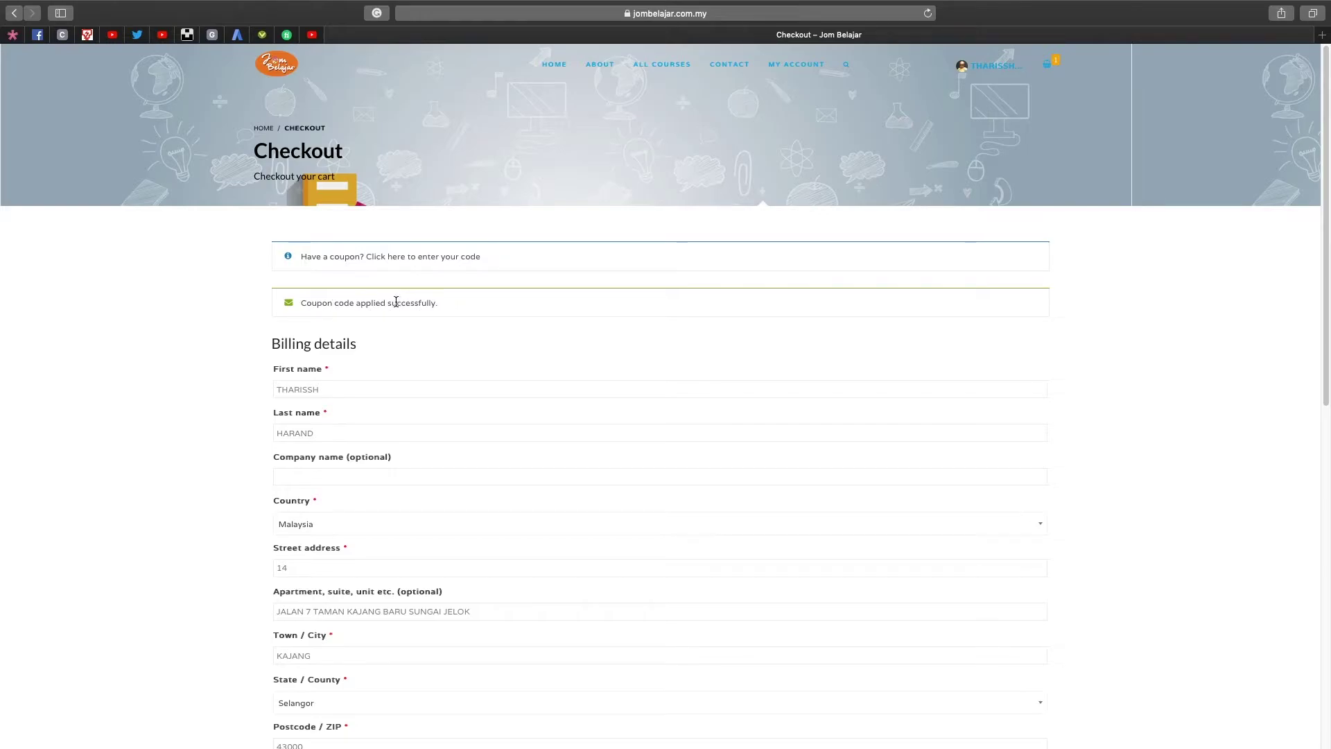
Review the RM0.00 order summary on the checkout page and place the order.
scroll(428, 332, down, 5)
scroll(353, 154, up, 3)
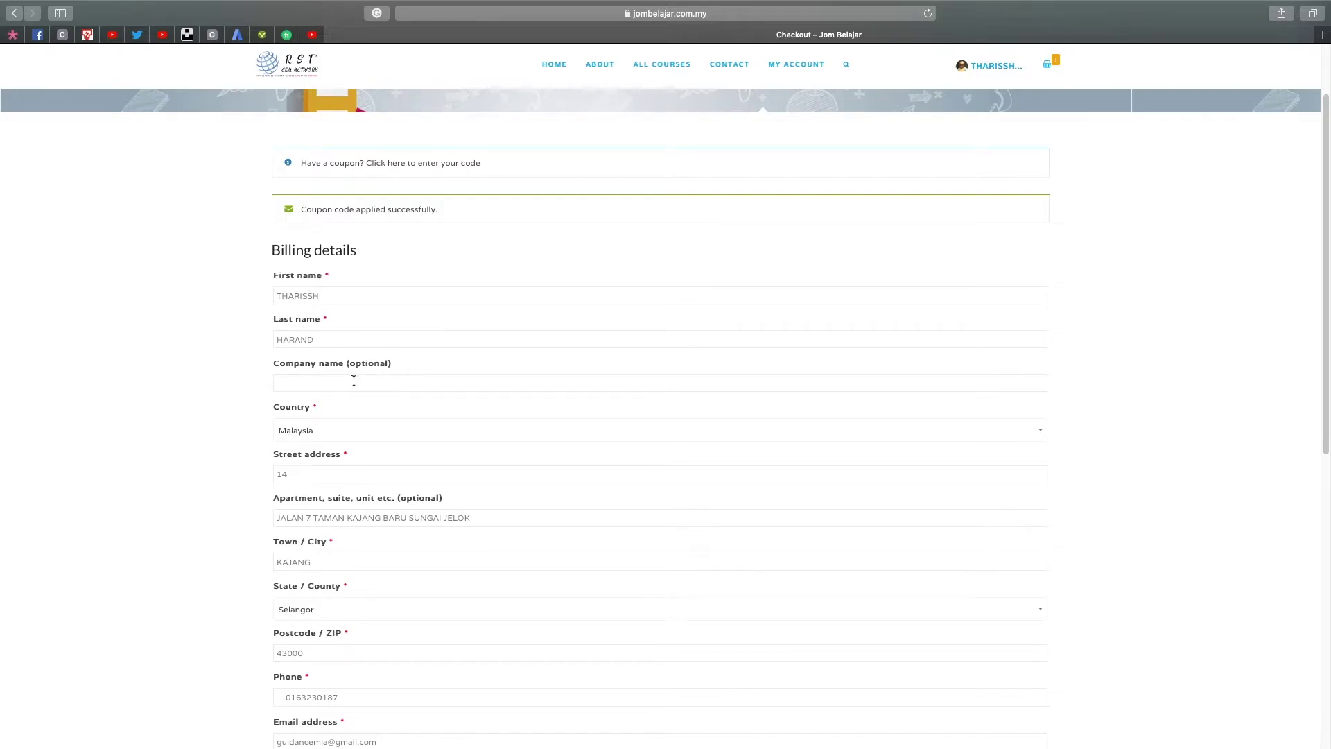
scroll(353, 381, down, 2)
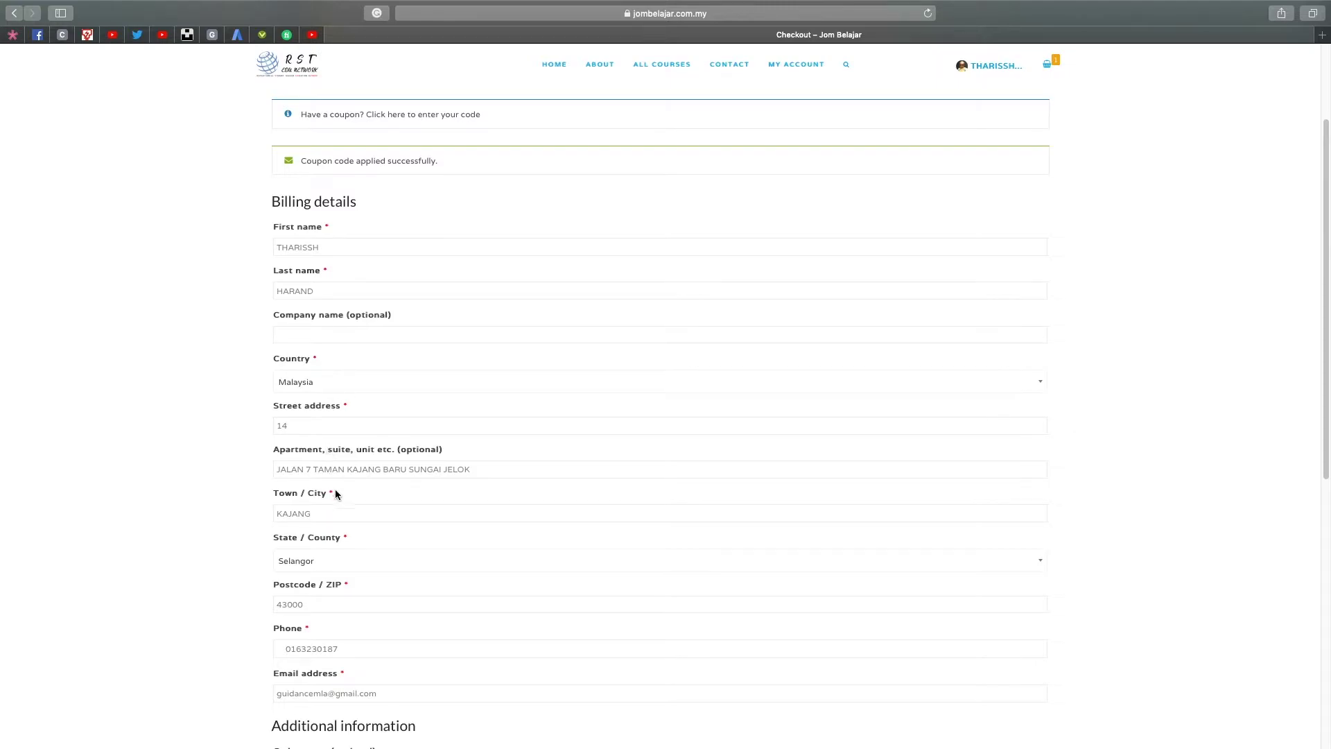
scroll(462, 580, down, 5)
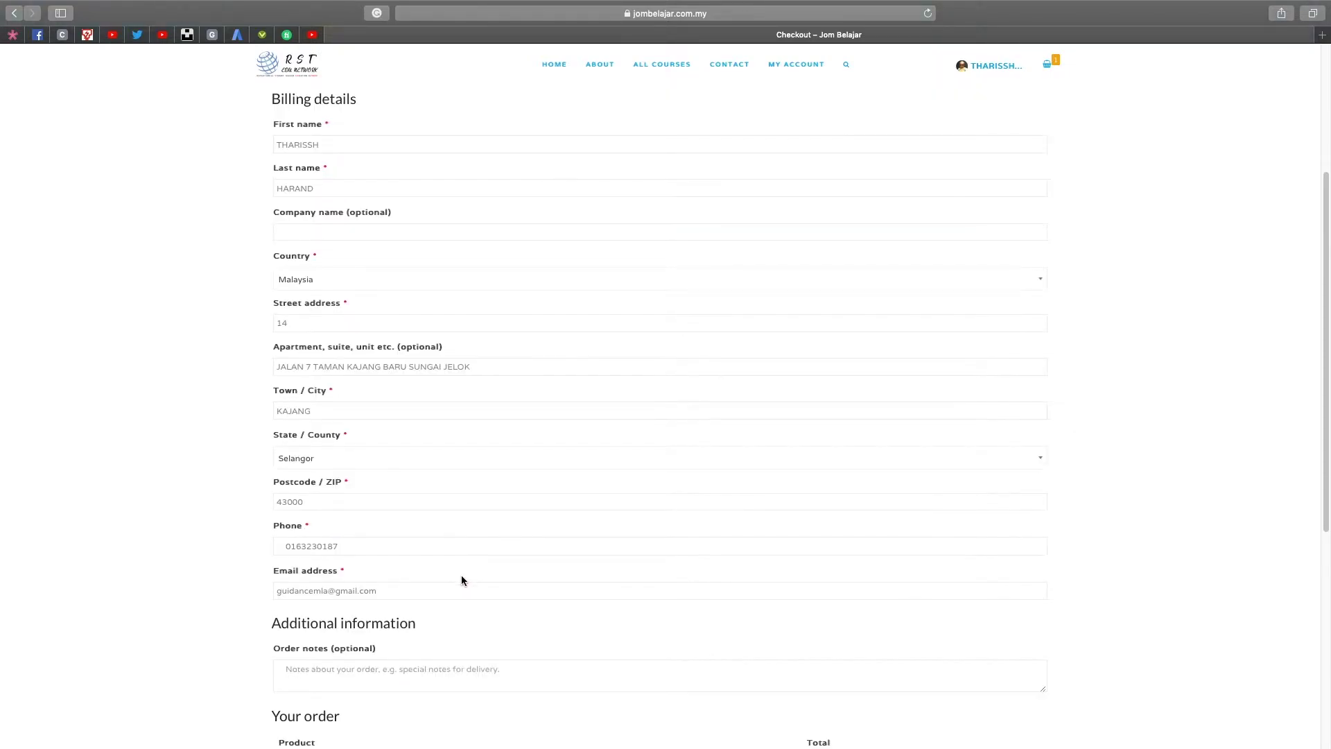
scroll(463, 580, down, 3)
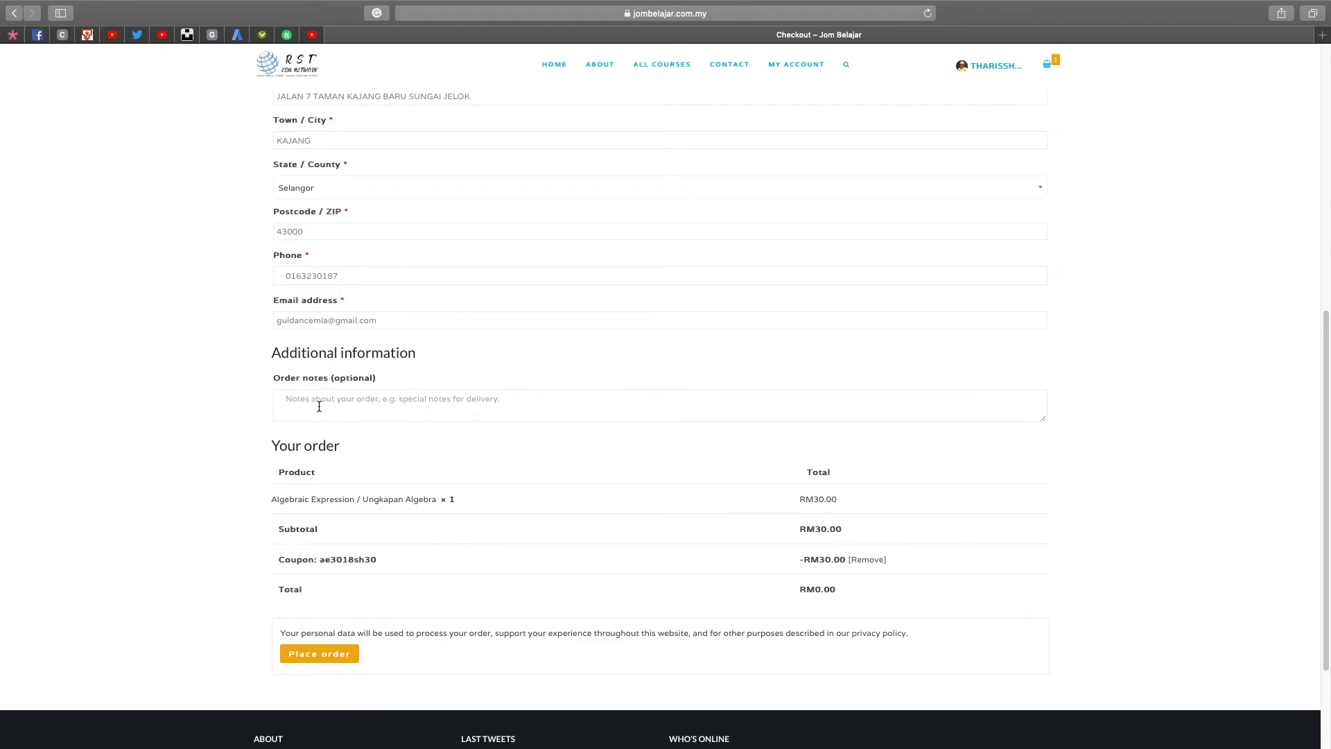
scroll(366, 329, up, 4)
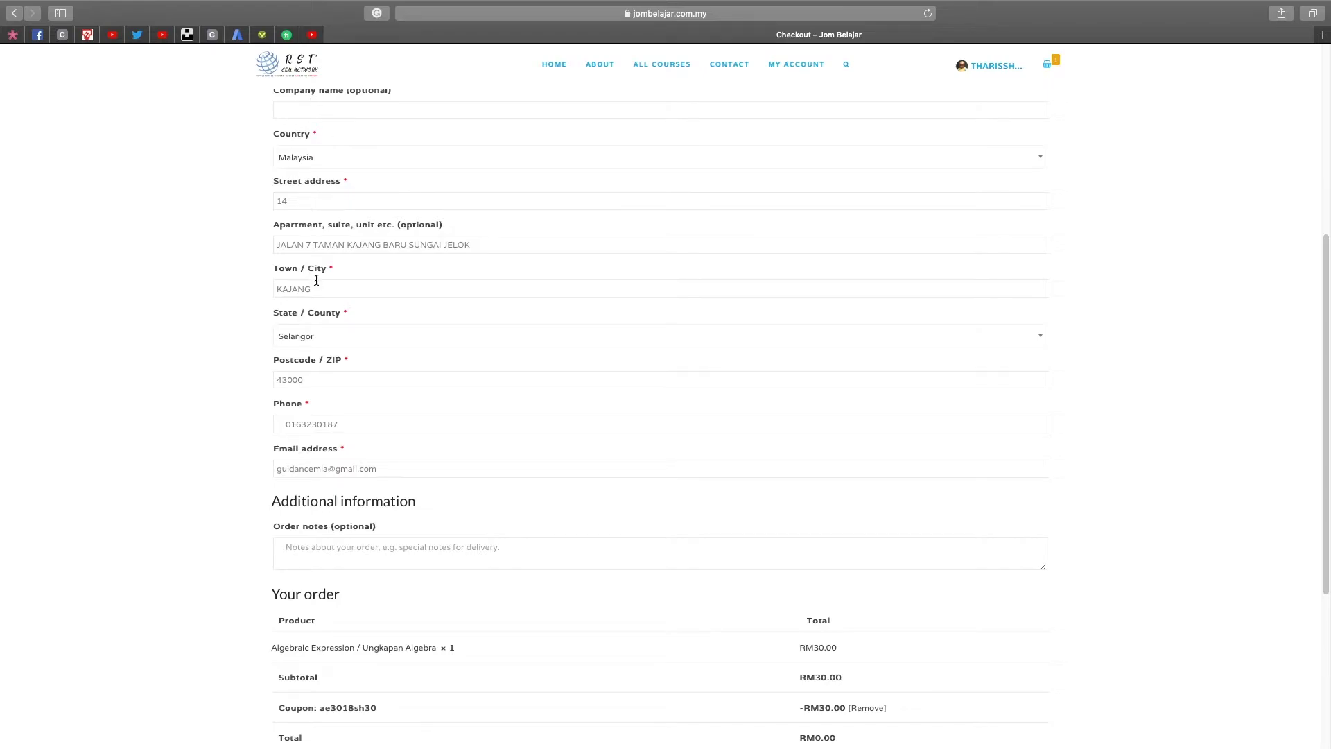
scroll(620, 491, down, 3)
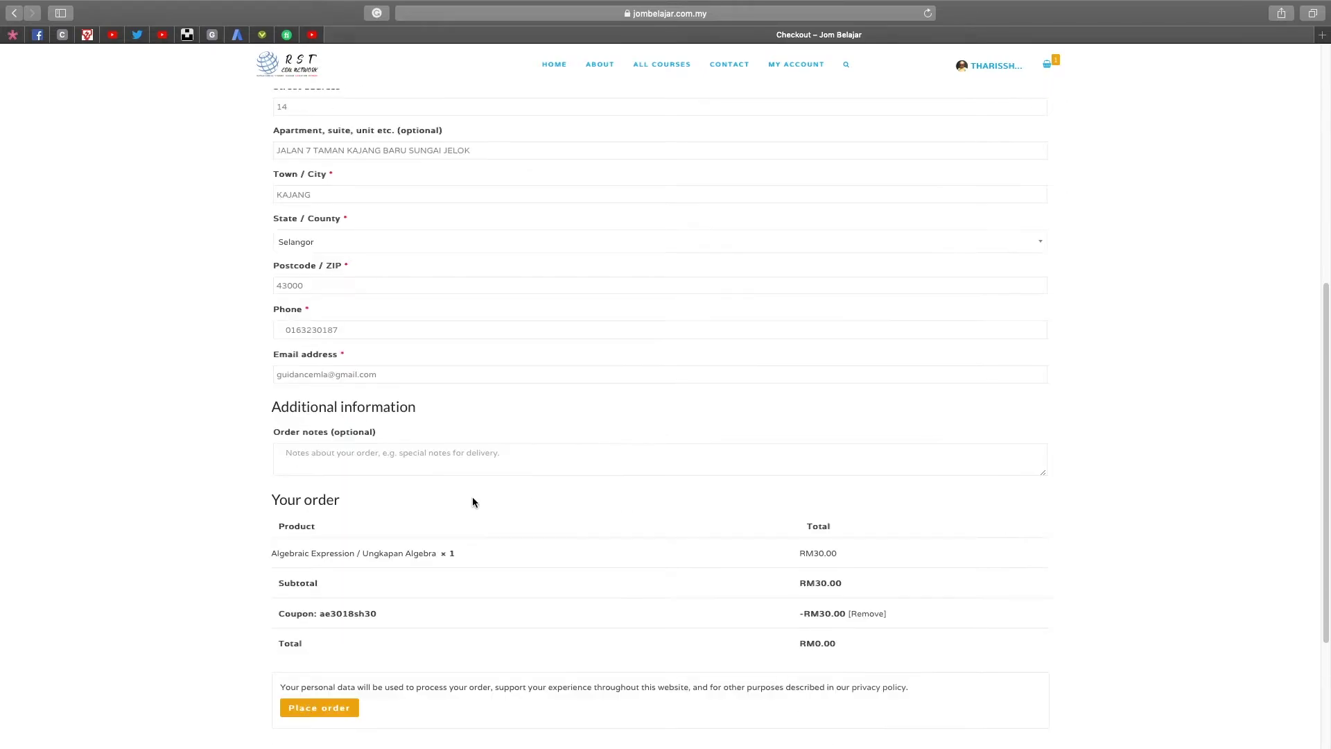
scroll(413, 535, down, 3)
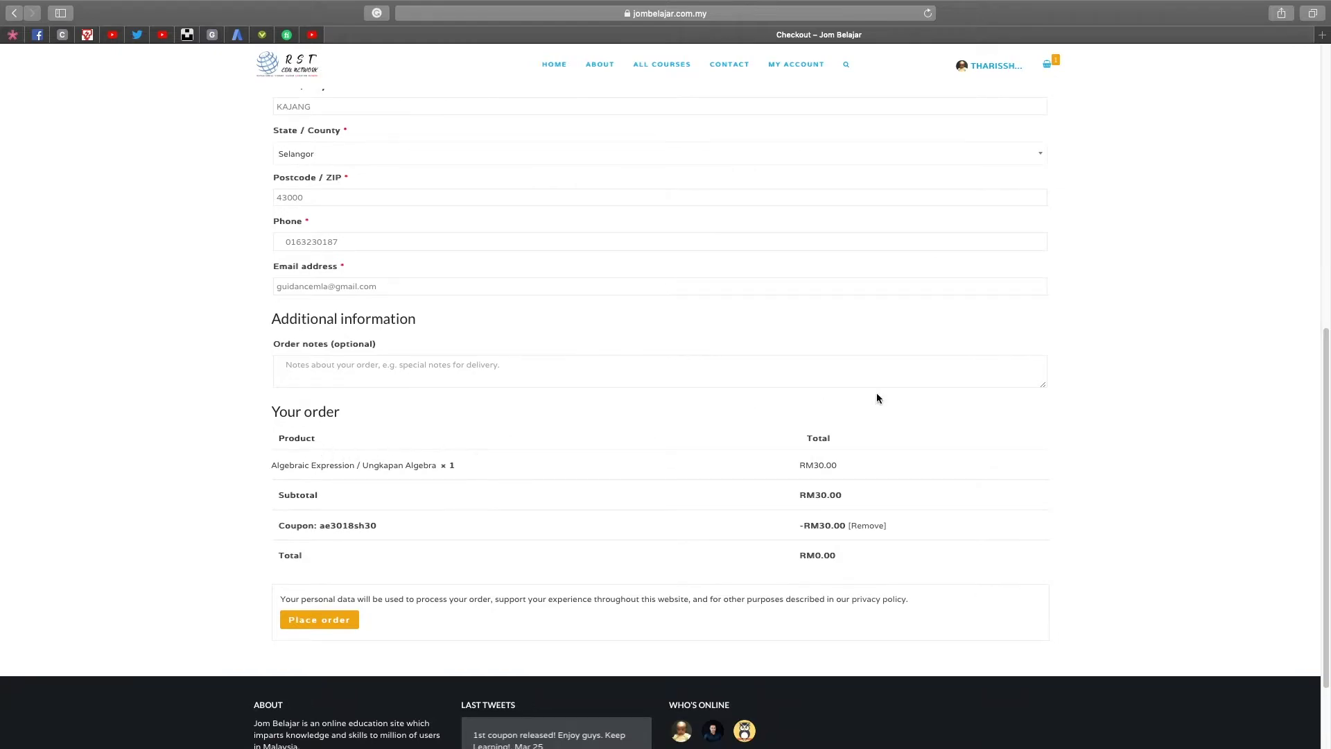
drag(269, 416, 354, 412)
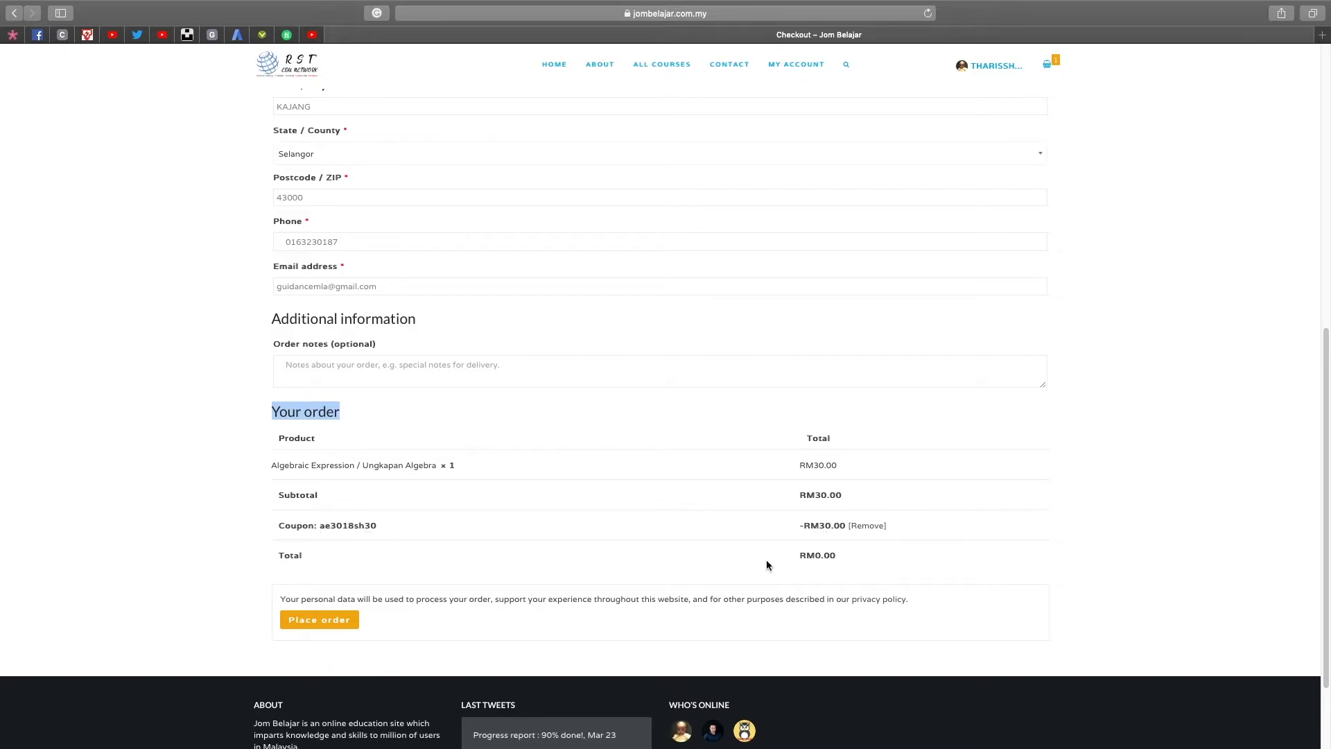
click(307, 624)
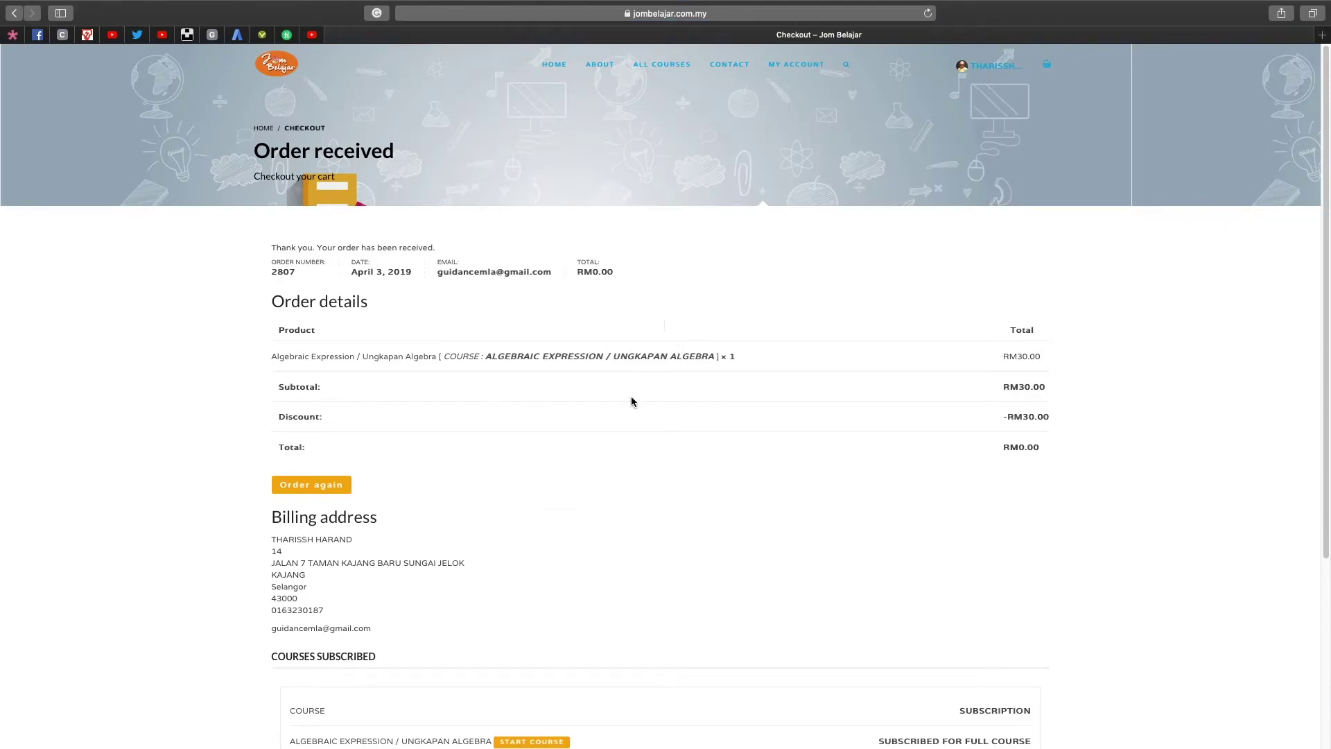
Scroll the Order received page and highlight the subscribed Algebraic Expression course name.
scroll(767, 513, down, 3)
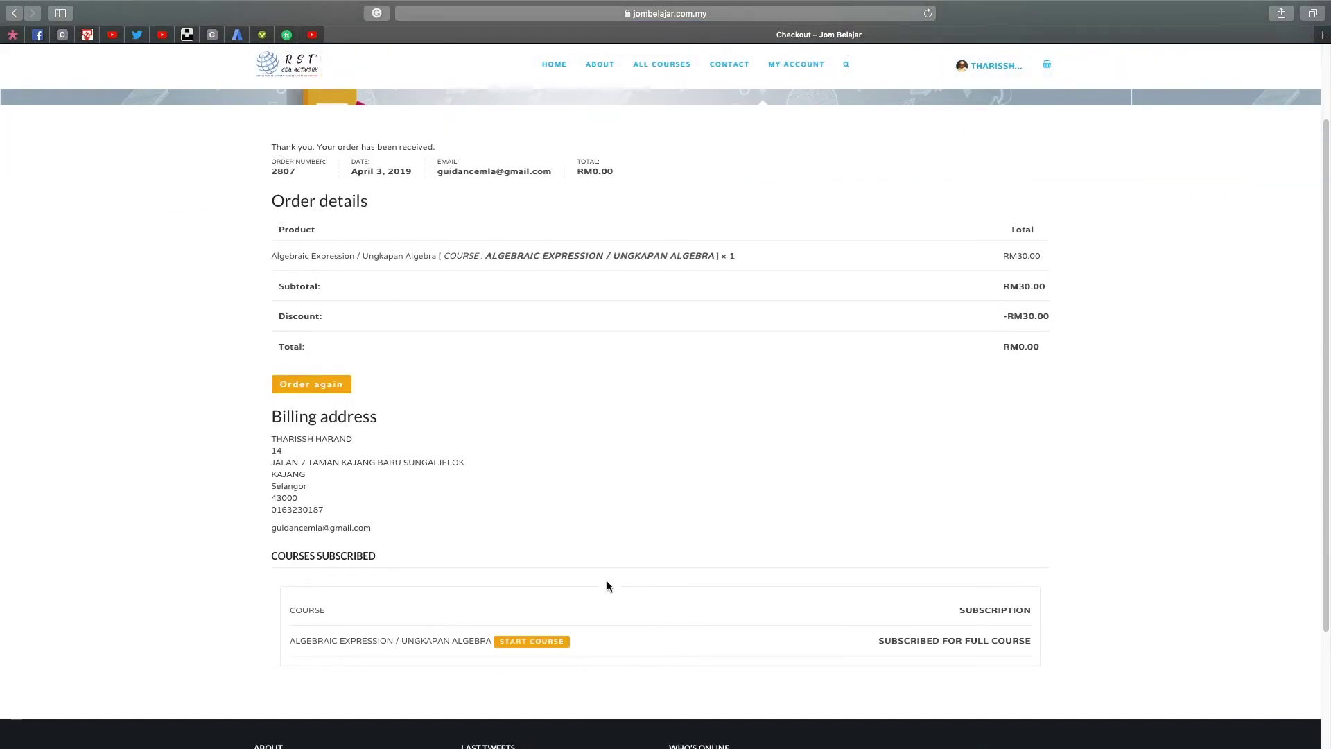
scroll(483, 398, down, 5)
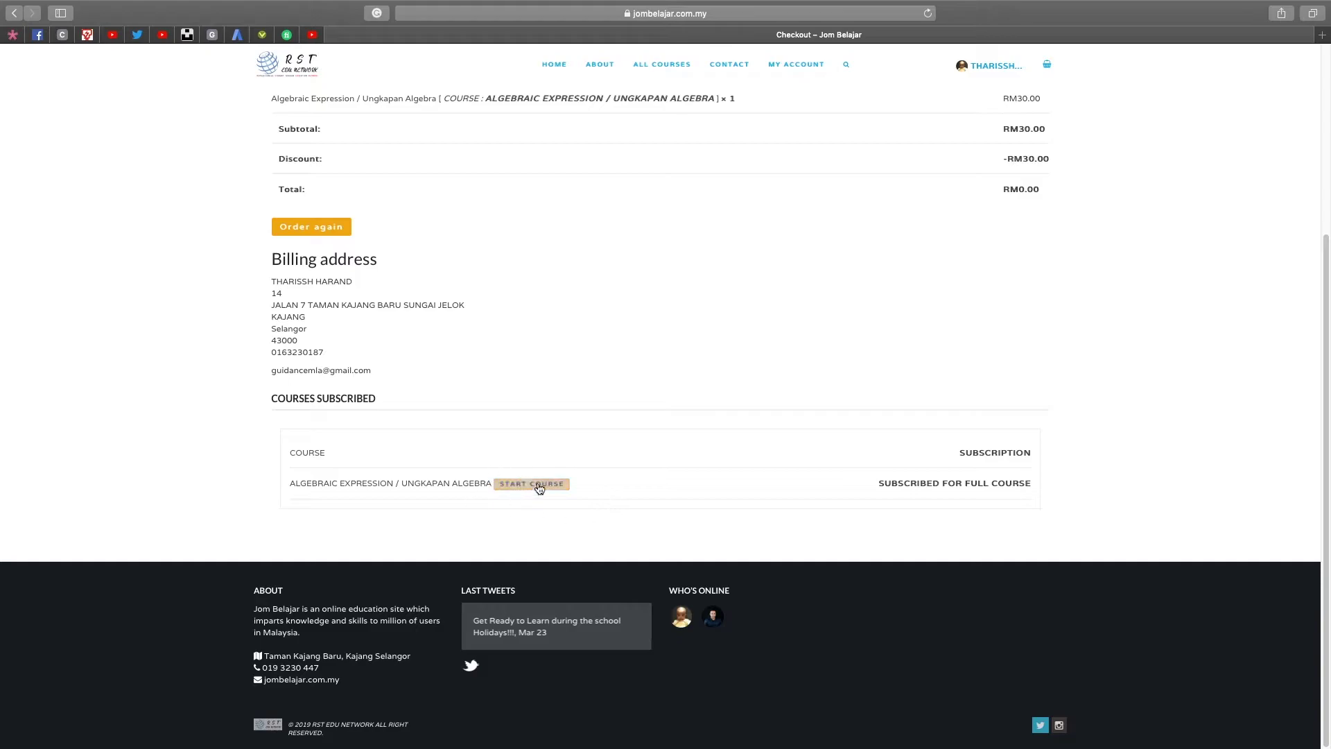
triple_click(320, 494)
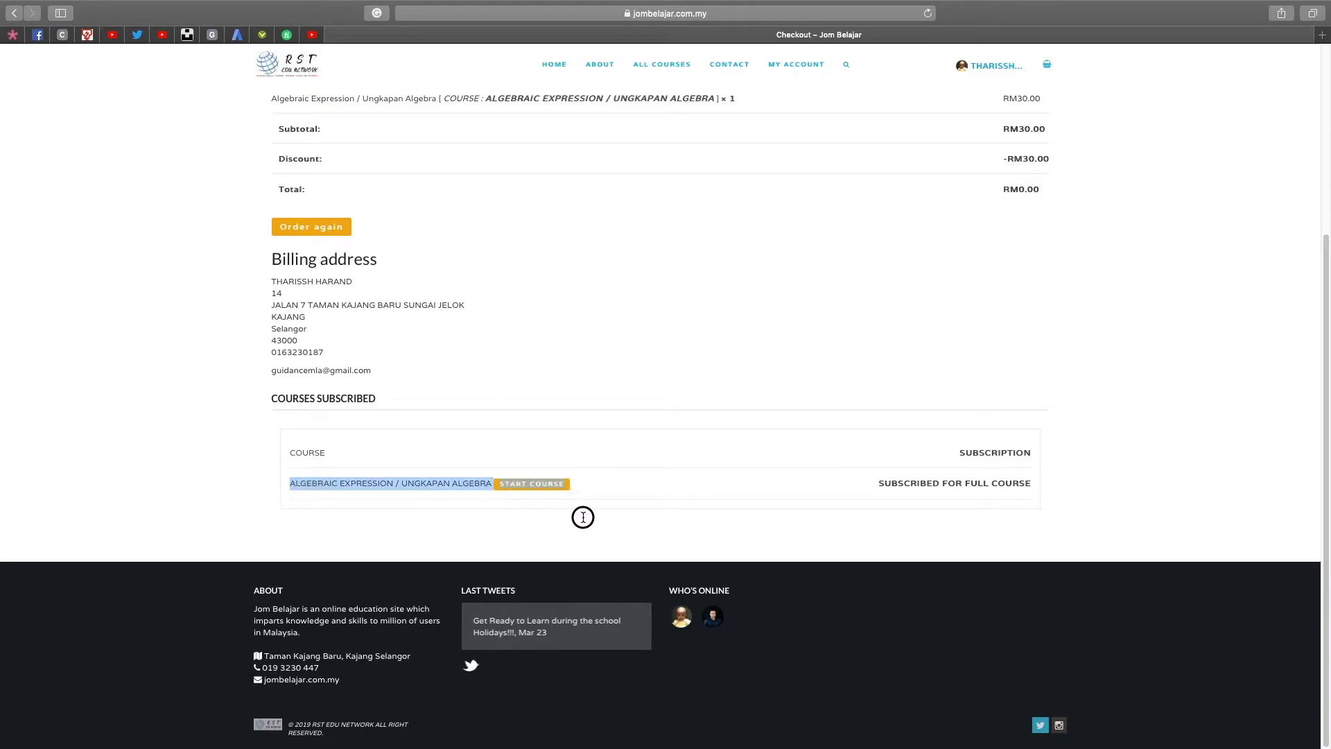
click(657, 487)
Start the Algebraic Expression course and open its first unit, Algebra – Introduction.
click(531, 486)
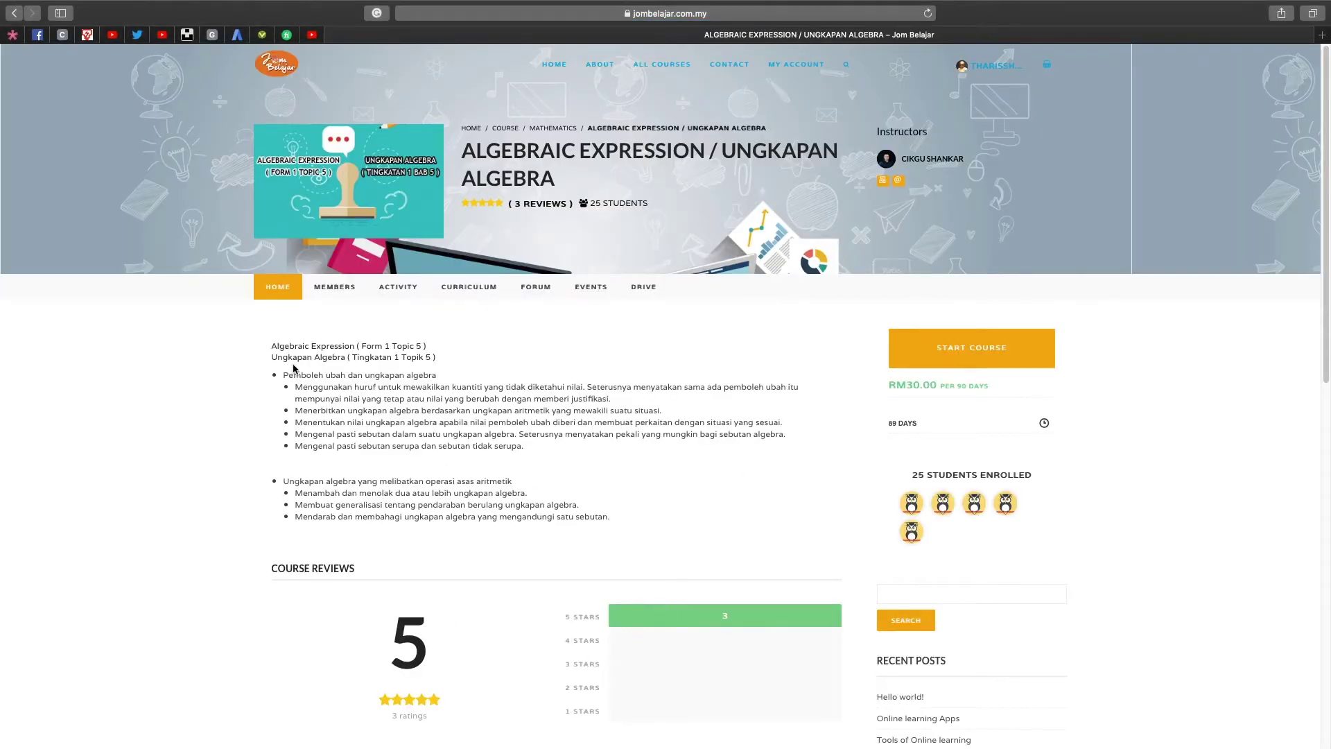
click(983, 352)
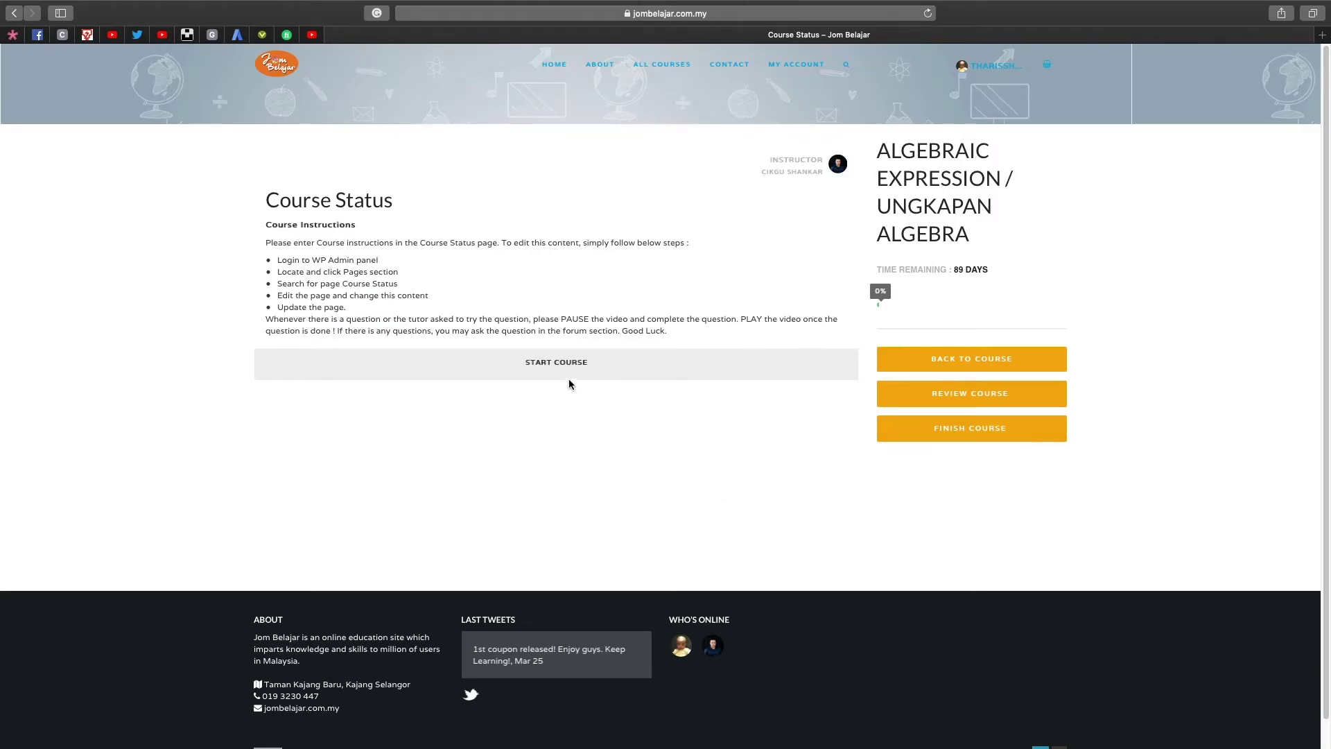
click(583, 368)
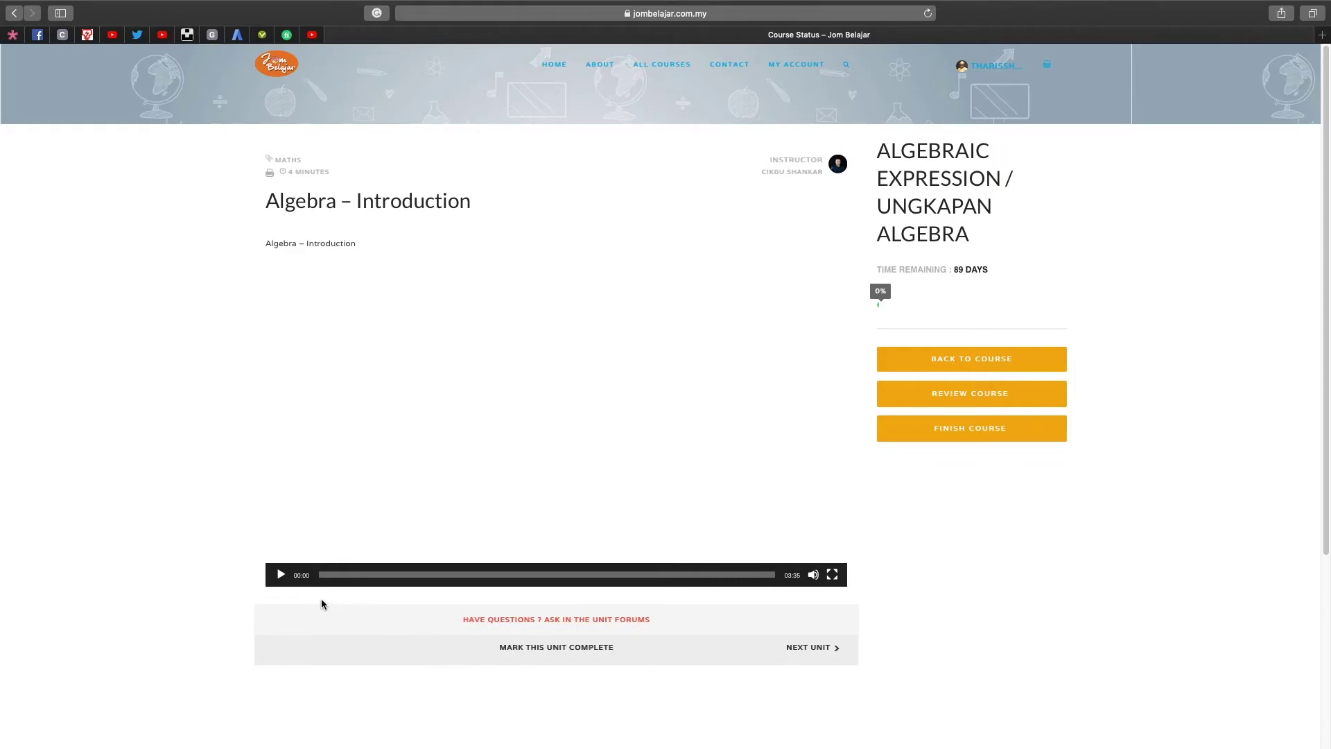
Play the Algebra – Introduction video, pause it at 00:06, then choose Review Course.
click(280, 575)
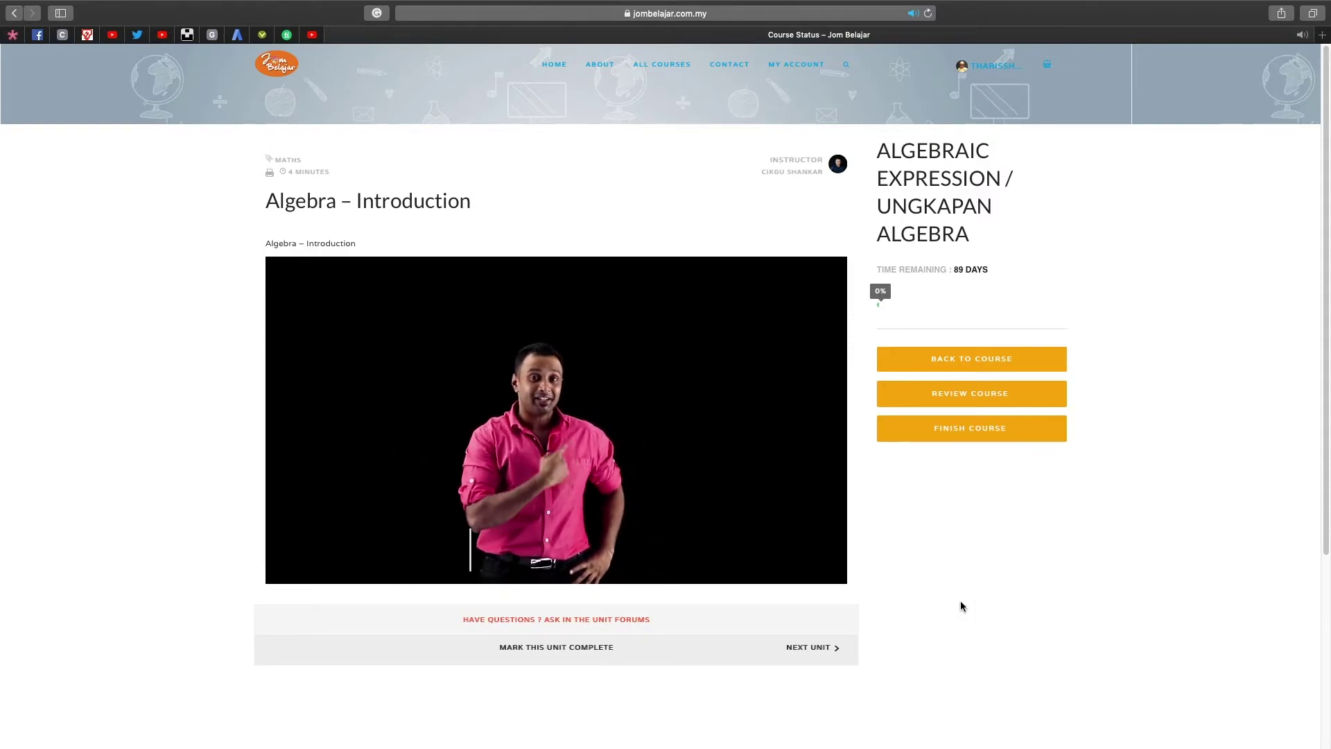
click(281, 575)
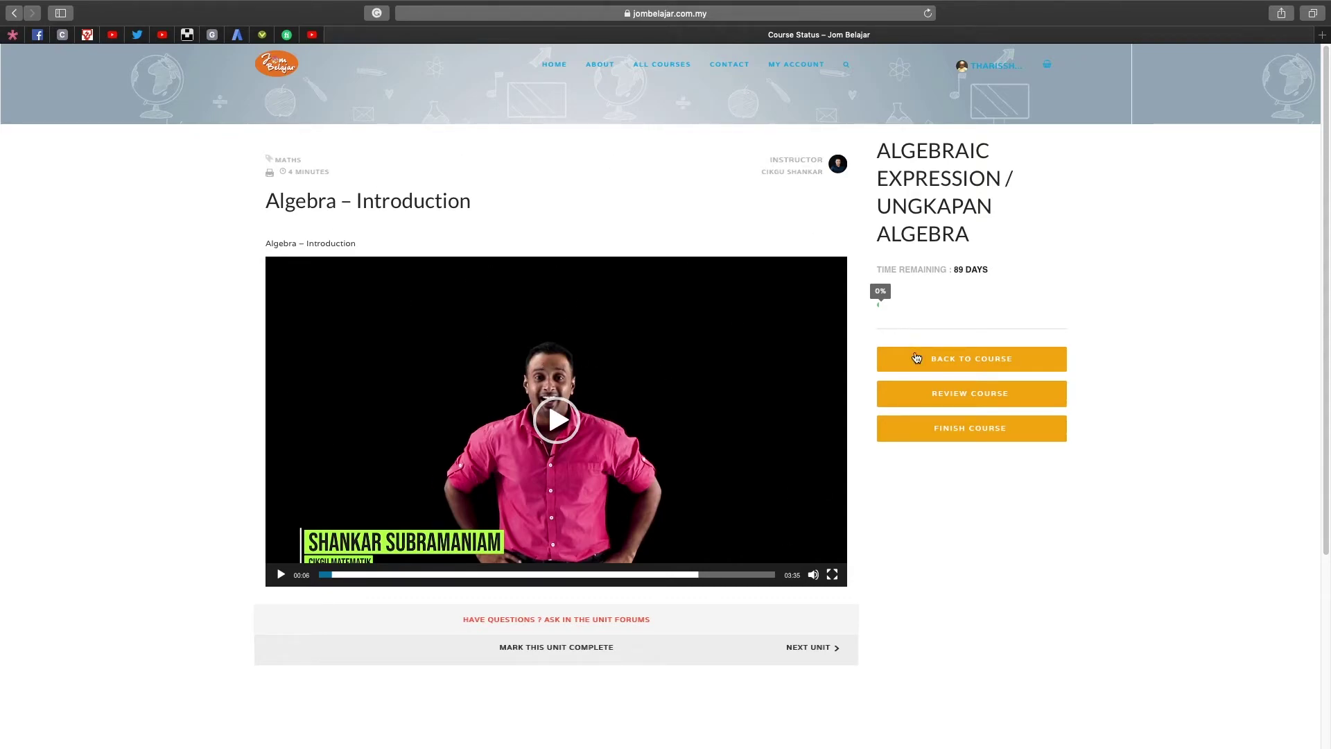
click(983, 396)
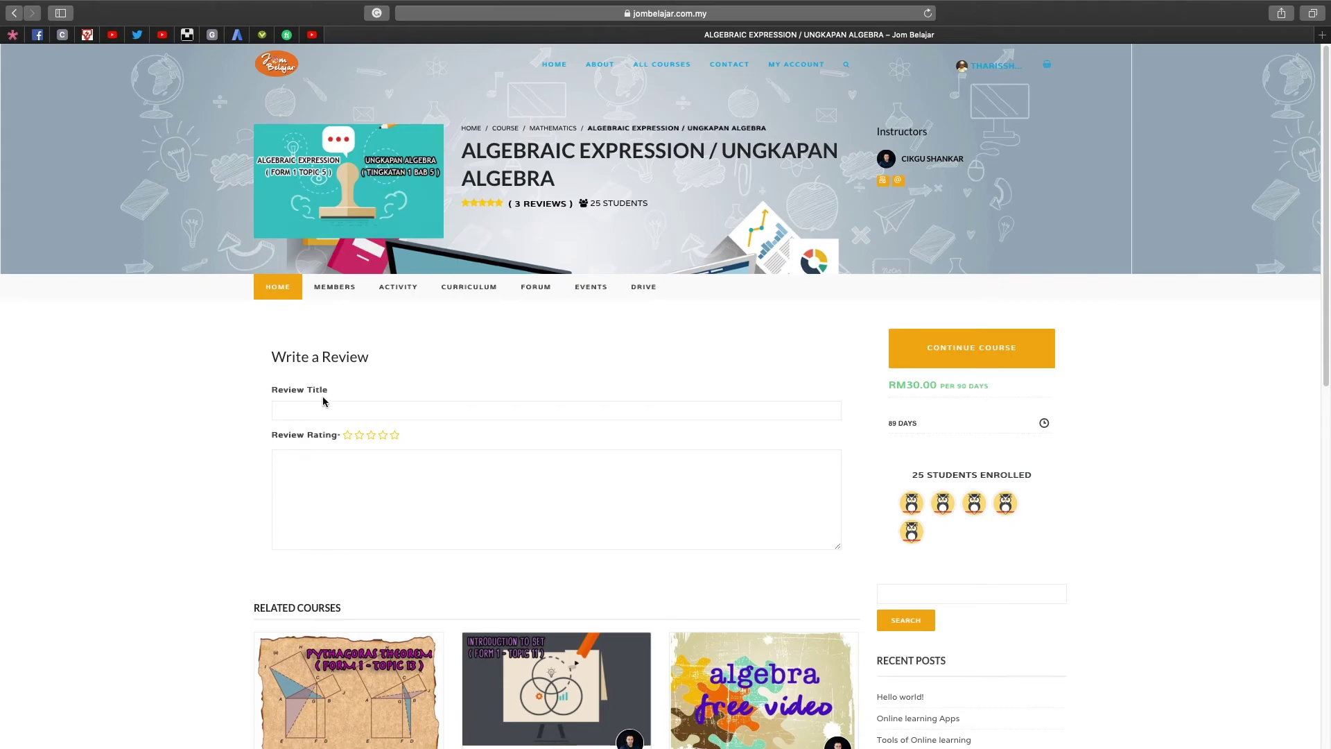
click(327, 408)
scroll(493, 472, down, 10)
scroll(470, 476, up, 8)
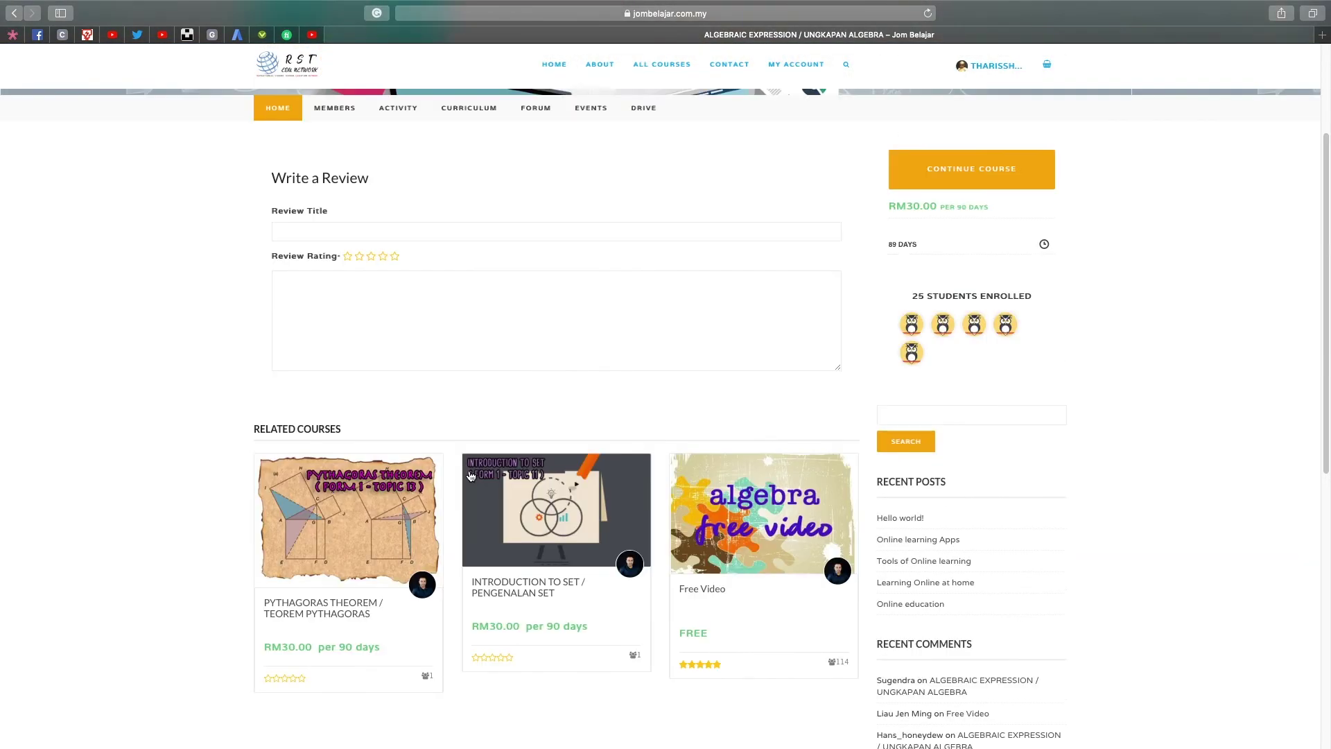
Continue the course and play the Algebra – Introduction video.
click(981, 171)
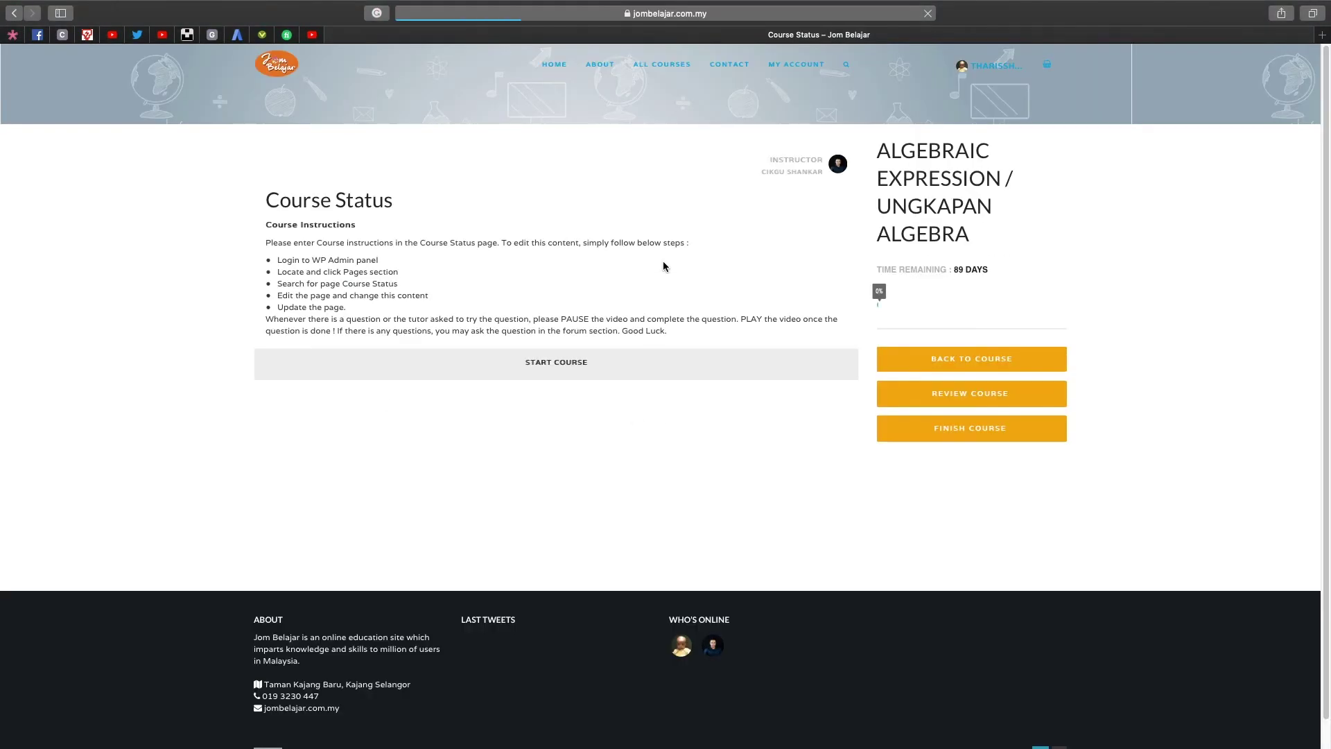
click(572, 368)
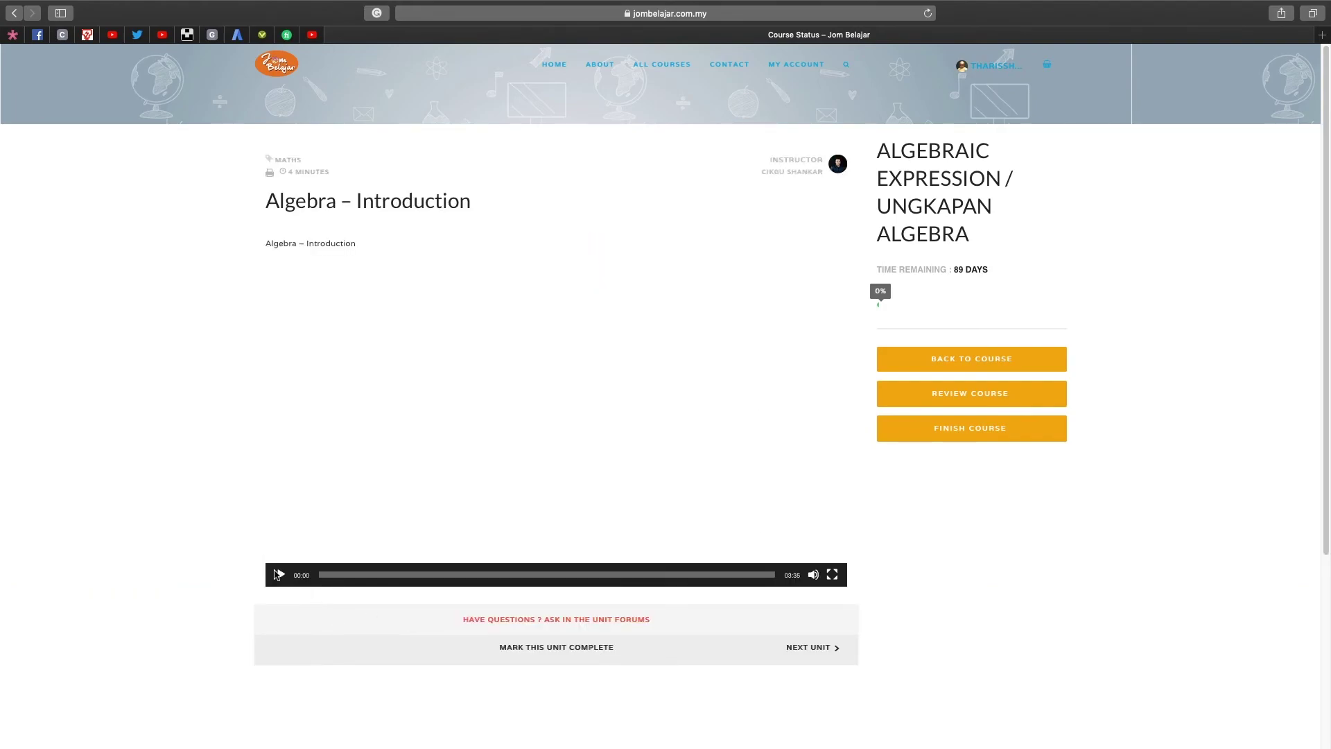
click(281, 575)
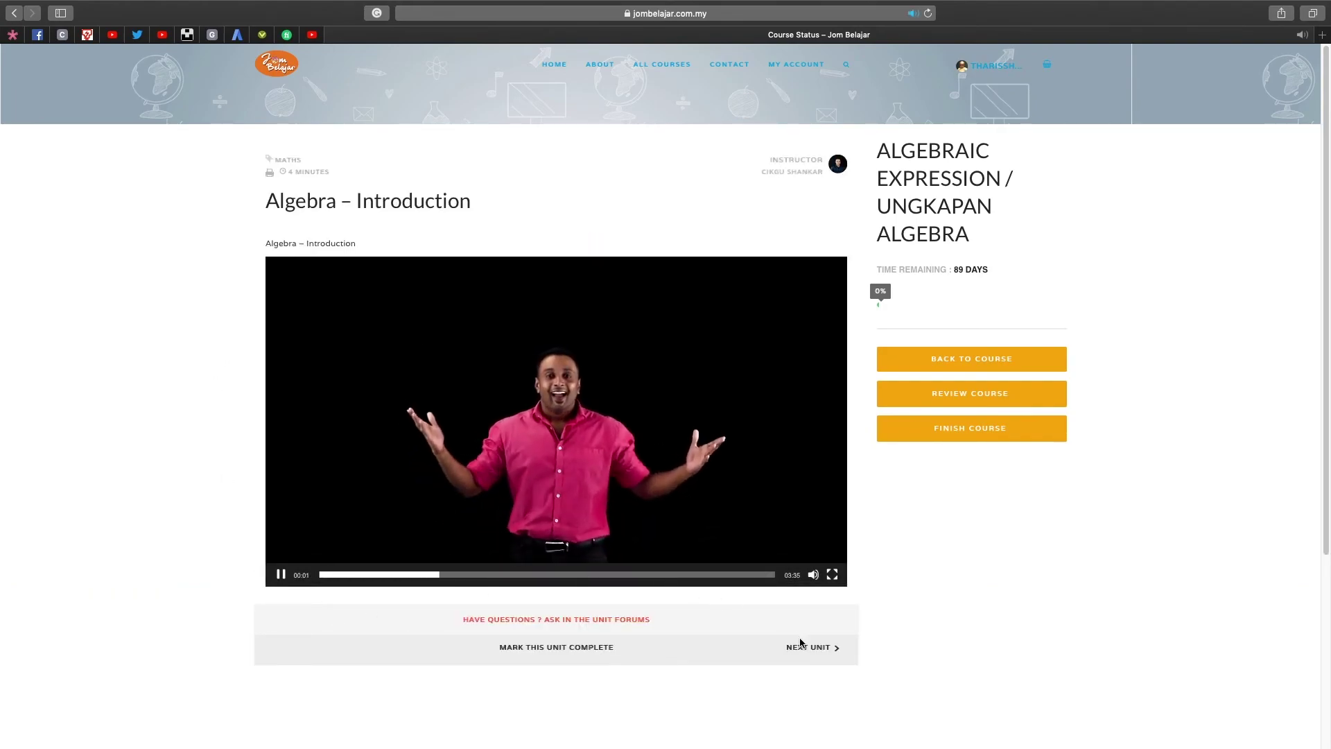
Move to Algebra – Tutorial 1, play and pause its video, then open the account menu.
click(818, 653)
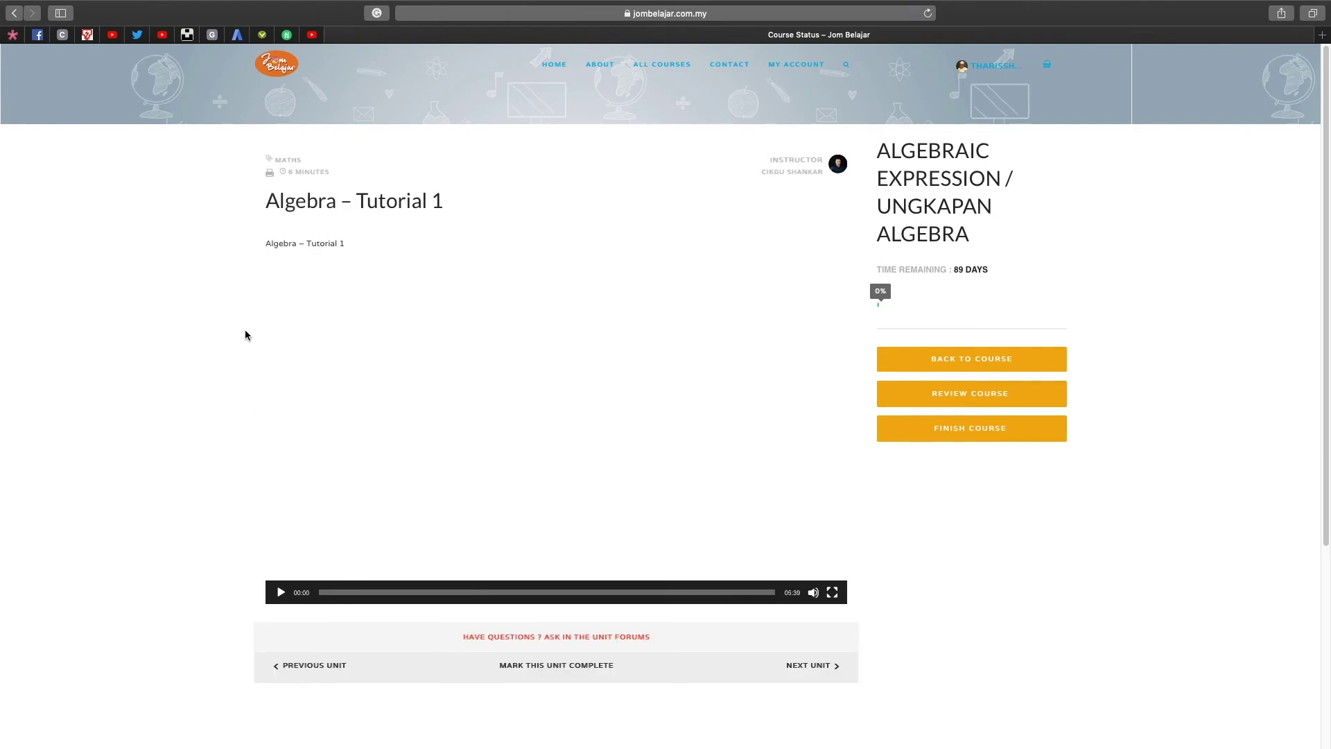
click(281, 592)
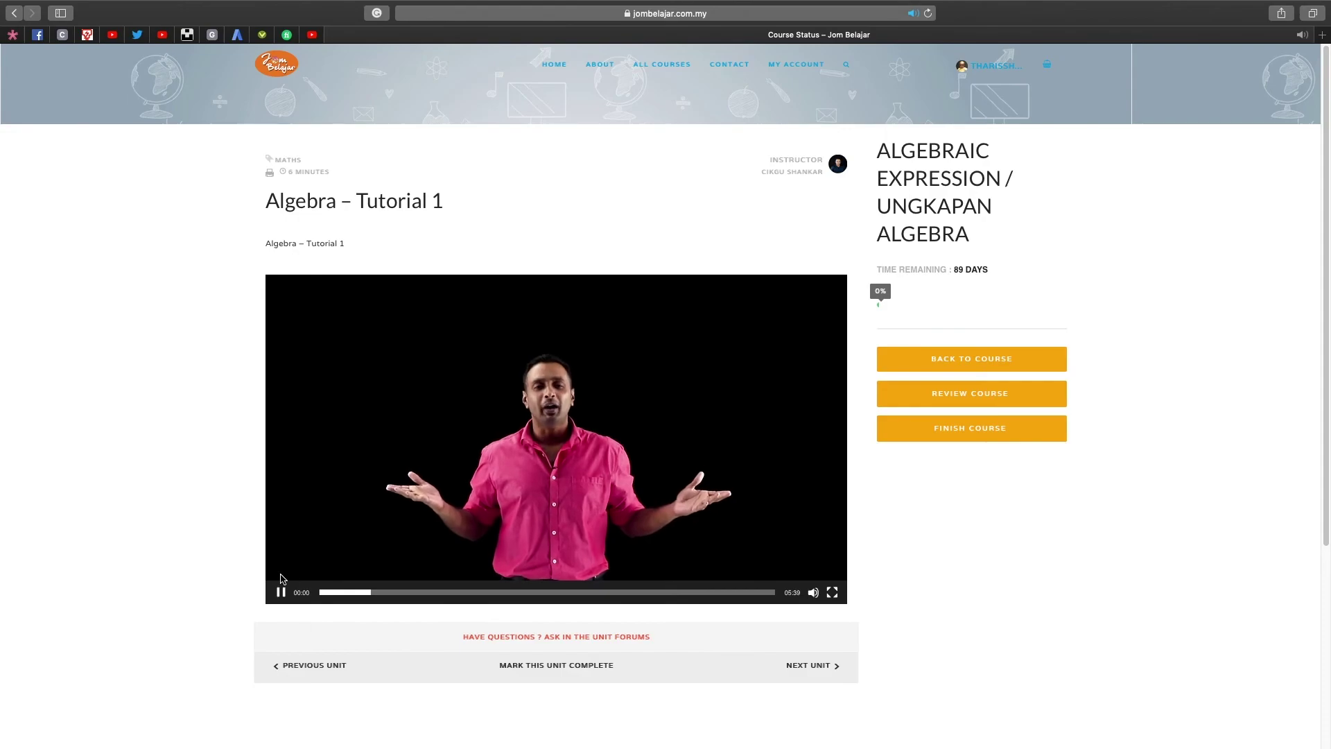
click(281, 592)
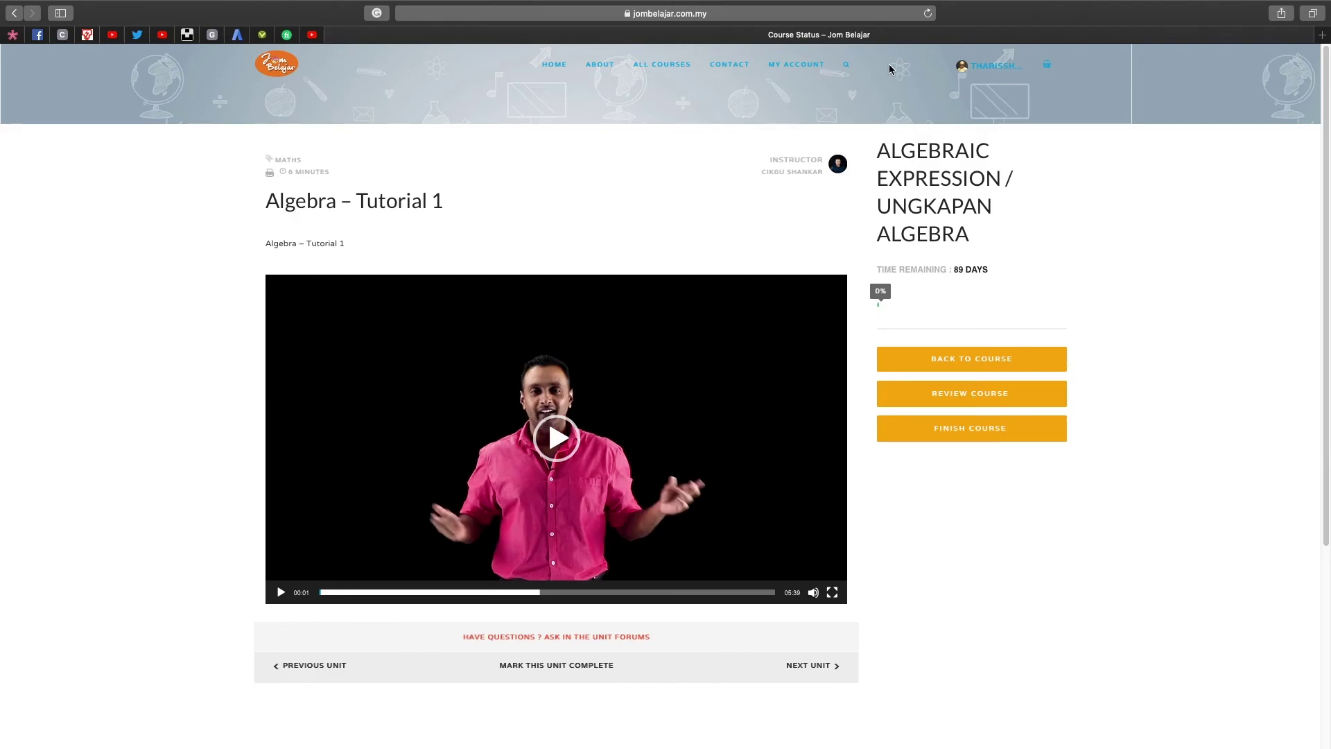
click(992, 68)
Go from the student dashboard to the All Courses directory and locate Algebraic Expression.
click(963, 147)
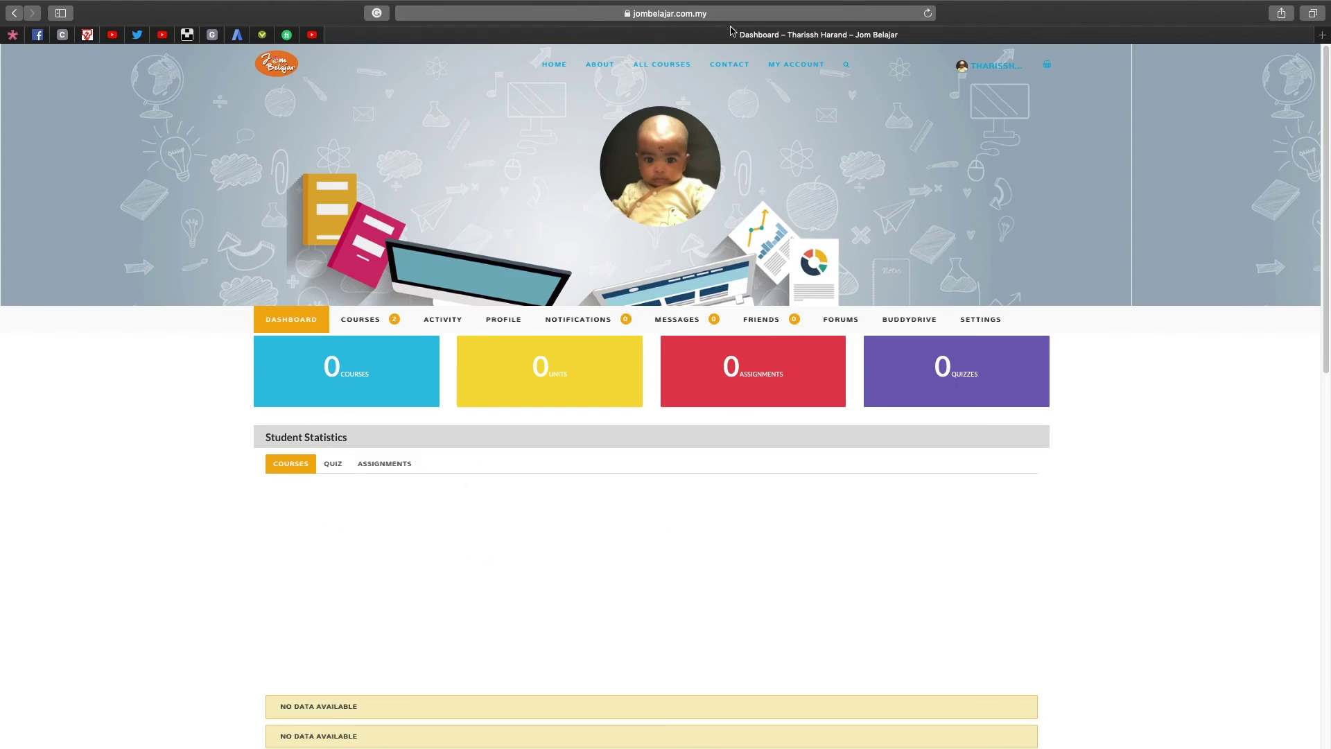
click(660, 70)
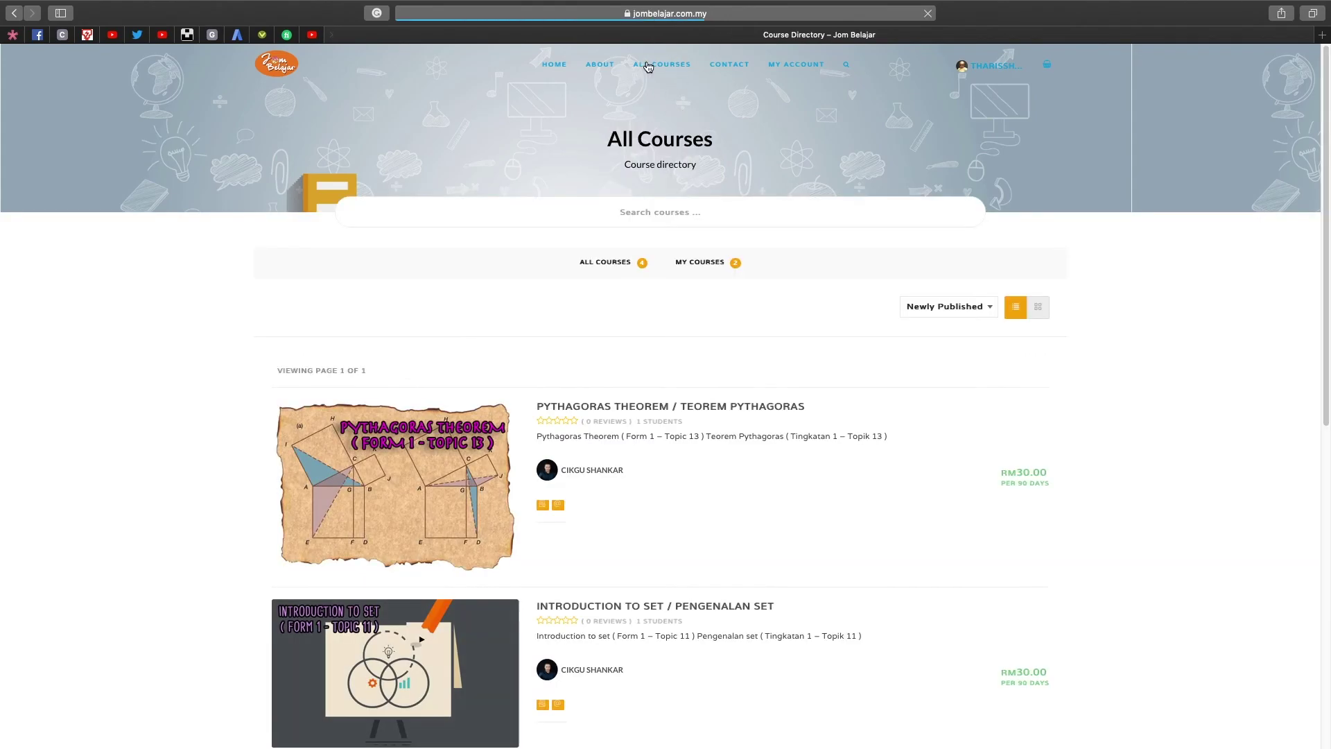
scroll(514, 359, down, 3)
scroll(515, 360, down, 5)
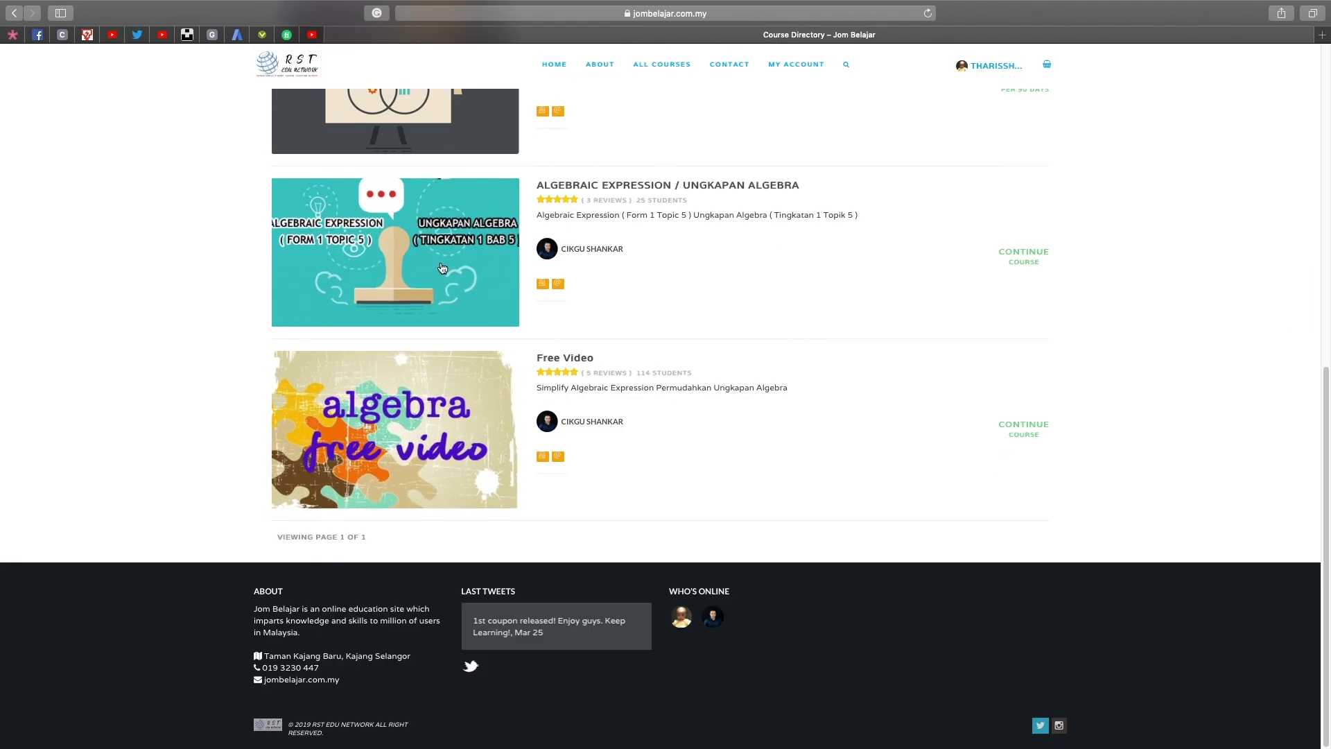
scroll(1037, 138, up, 1)
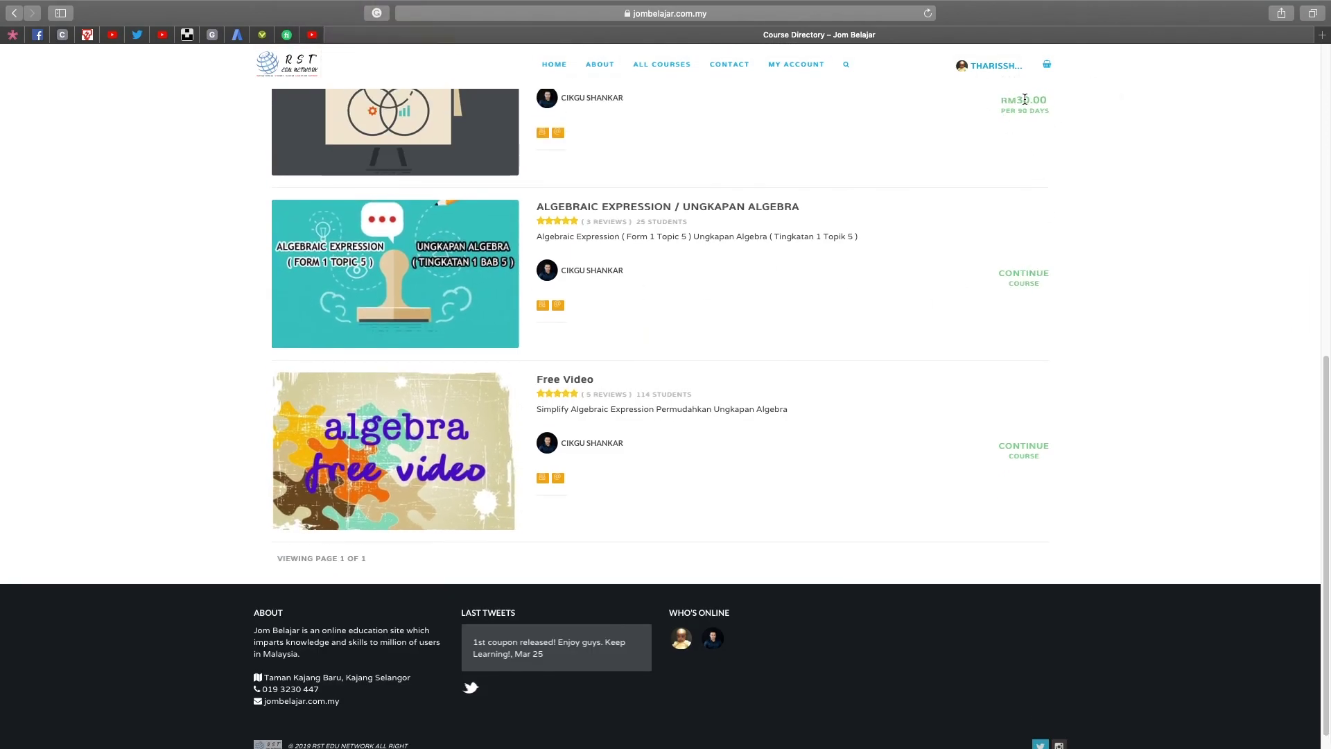
Continue the Algebraic Expression course and start it at the Algebra – Introduction lesson.
click(1018, 281)
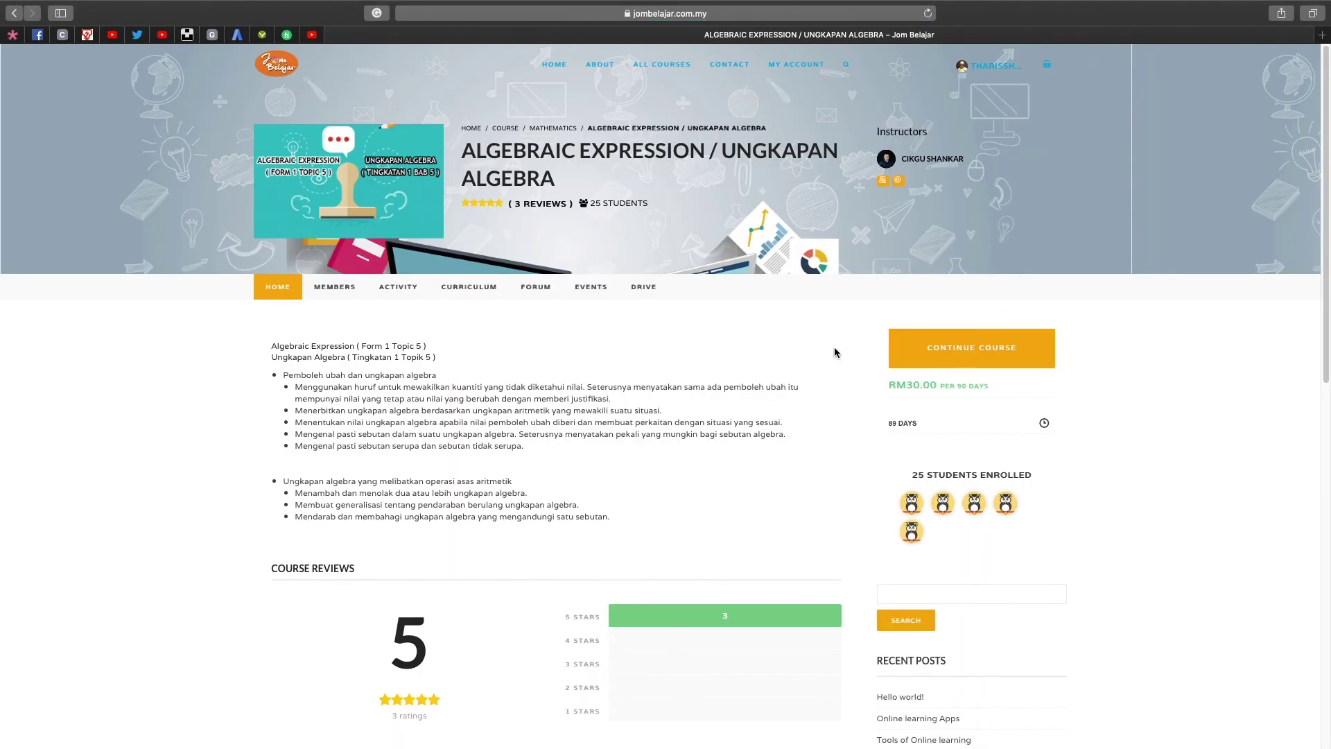
click(960, 364)
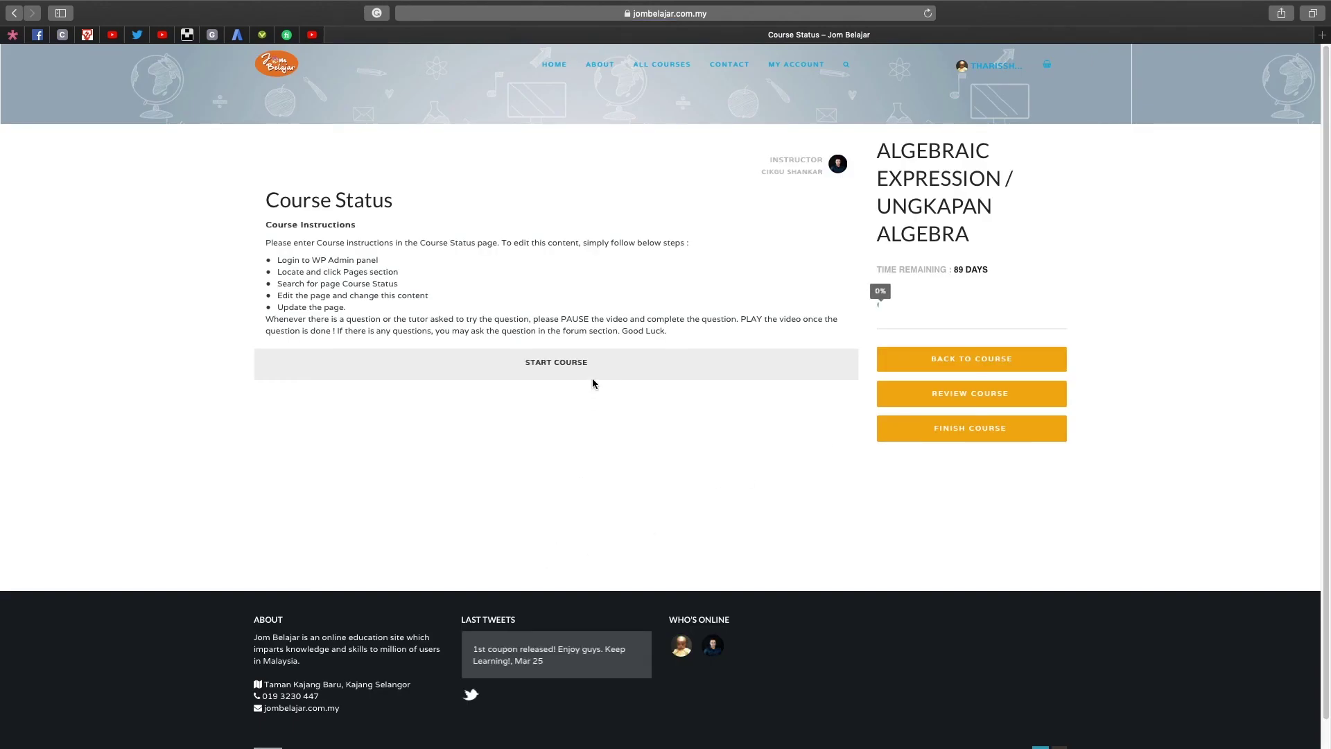
click(573, 366)
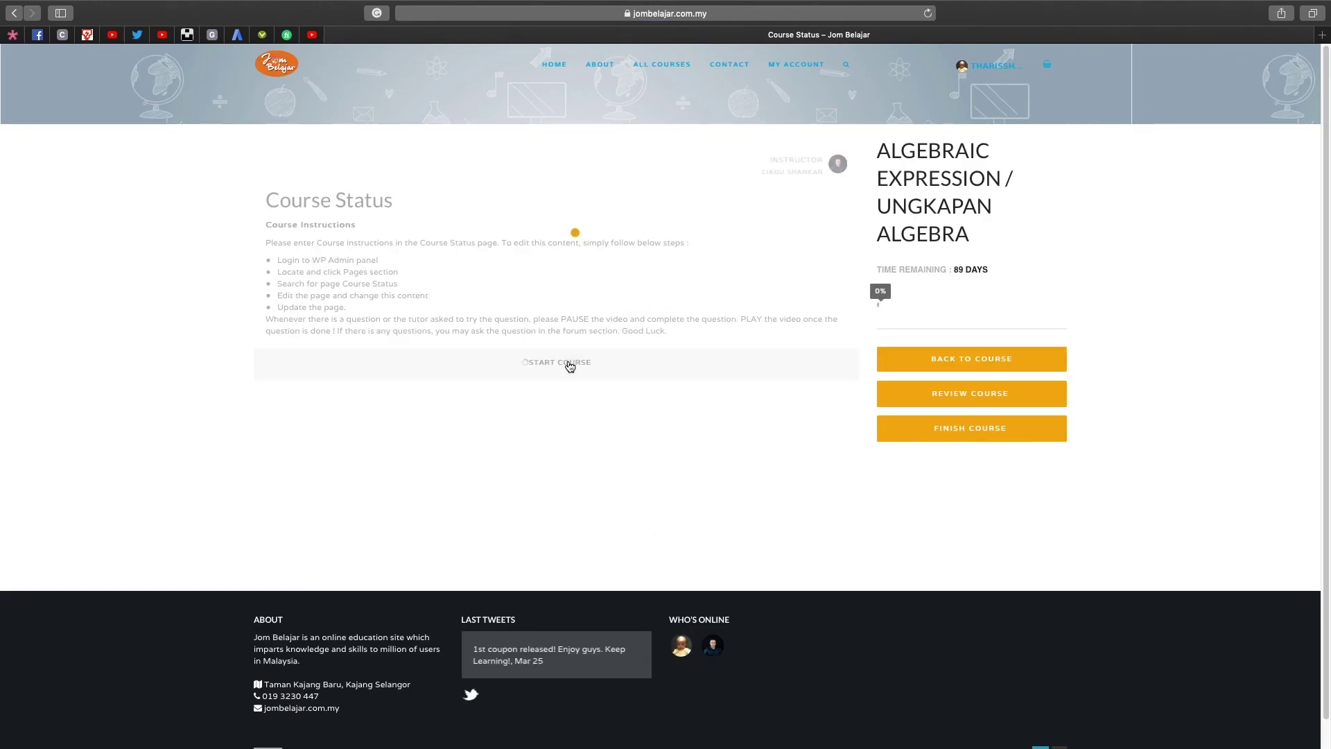